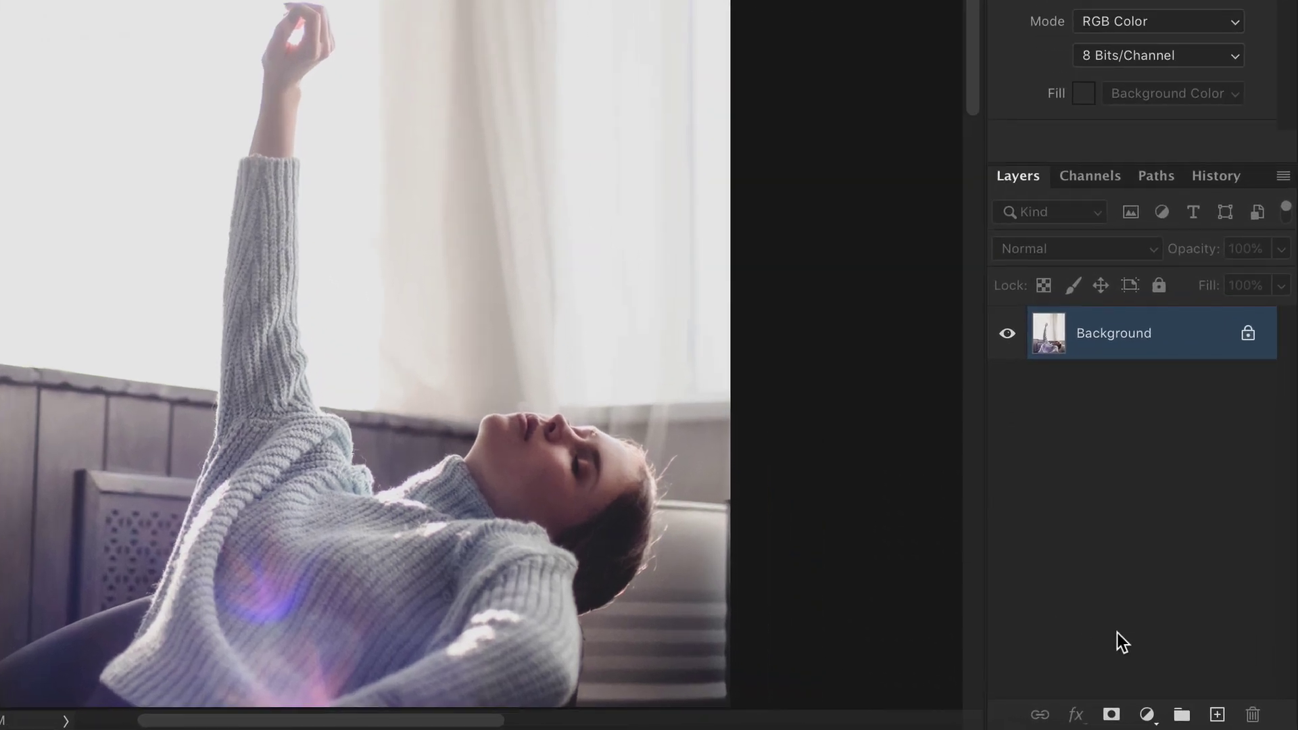
Add a new layer above the Background in Color blend mode for painting with the Brush tool
left_click(1242, 719)
left_click(1115, 248)
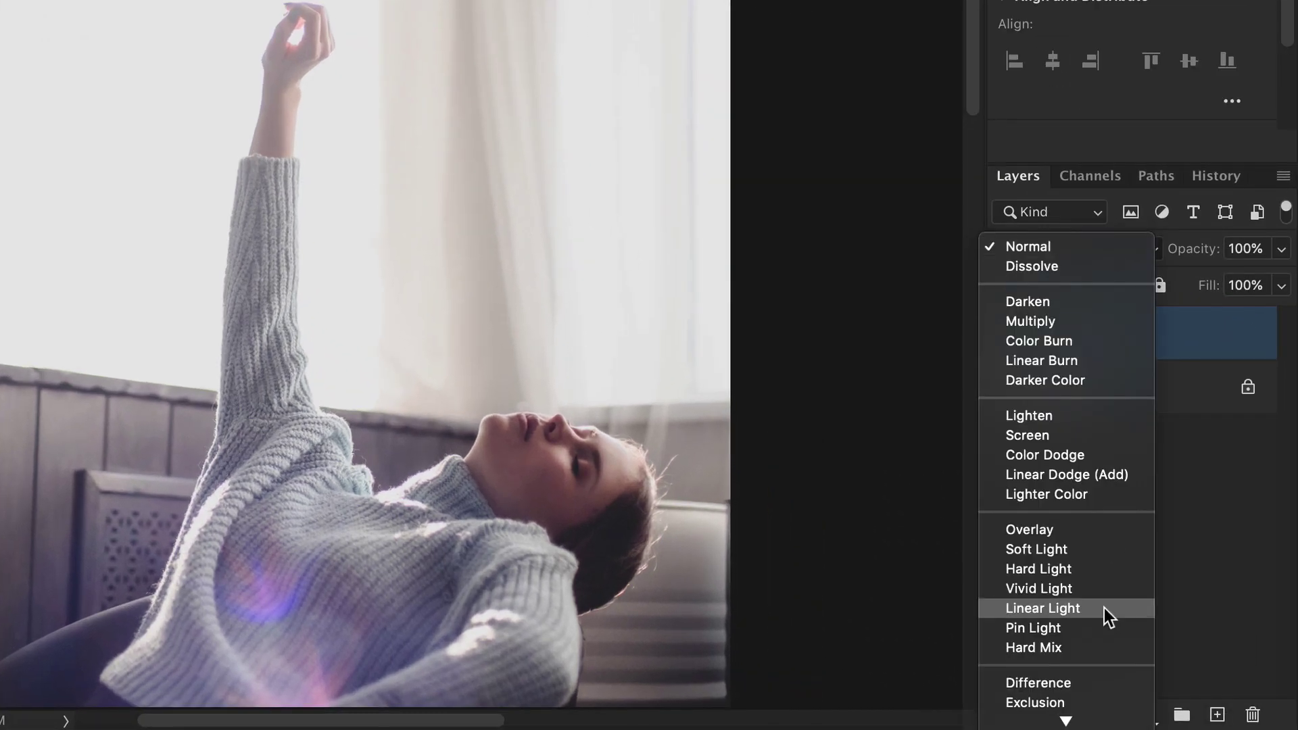
left_click(1099, 700)
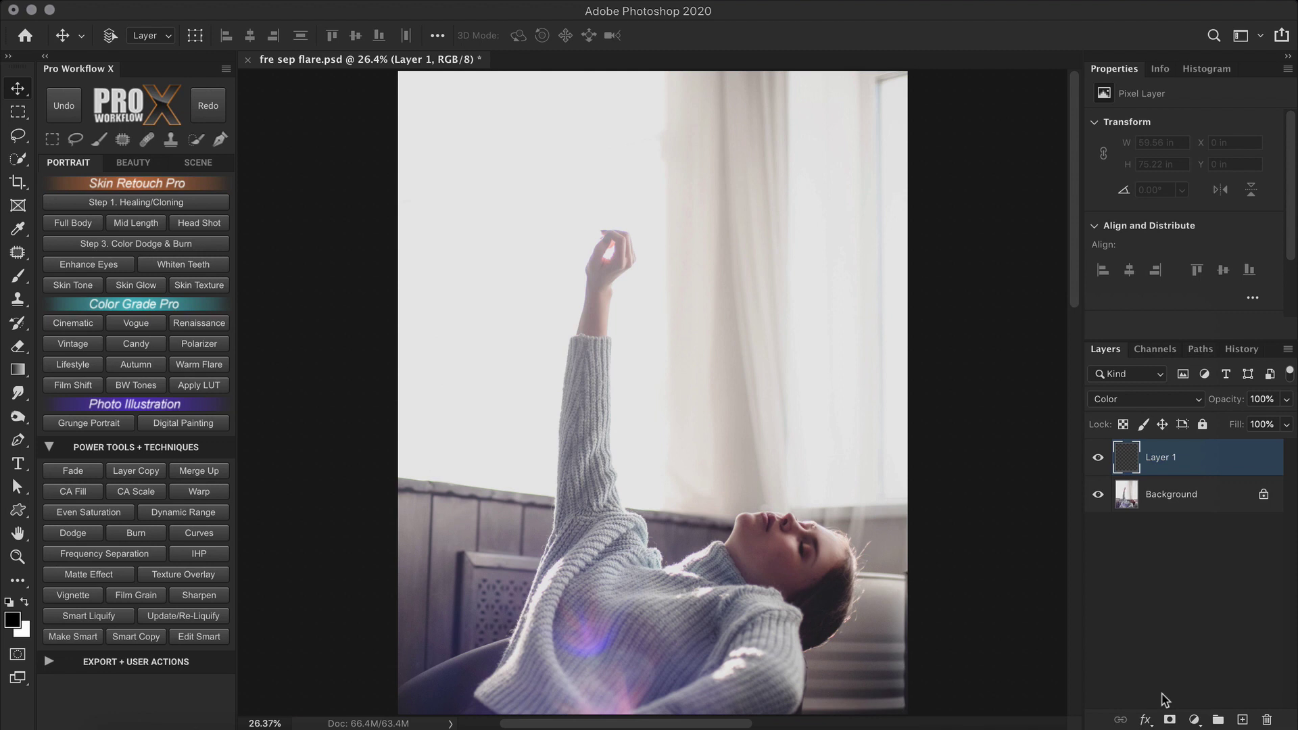
left_click(105, 142)
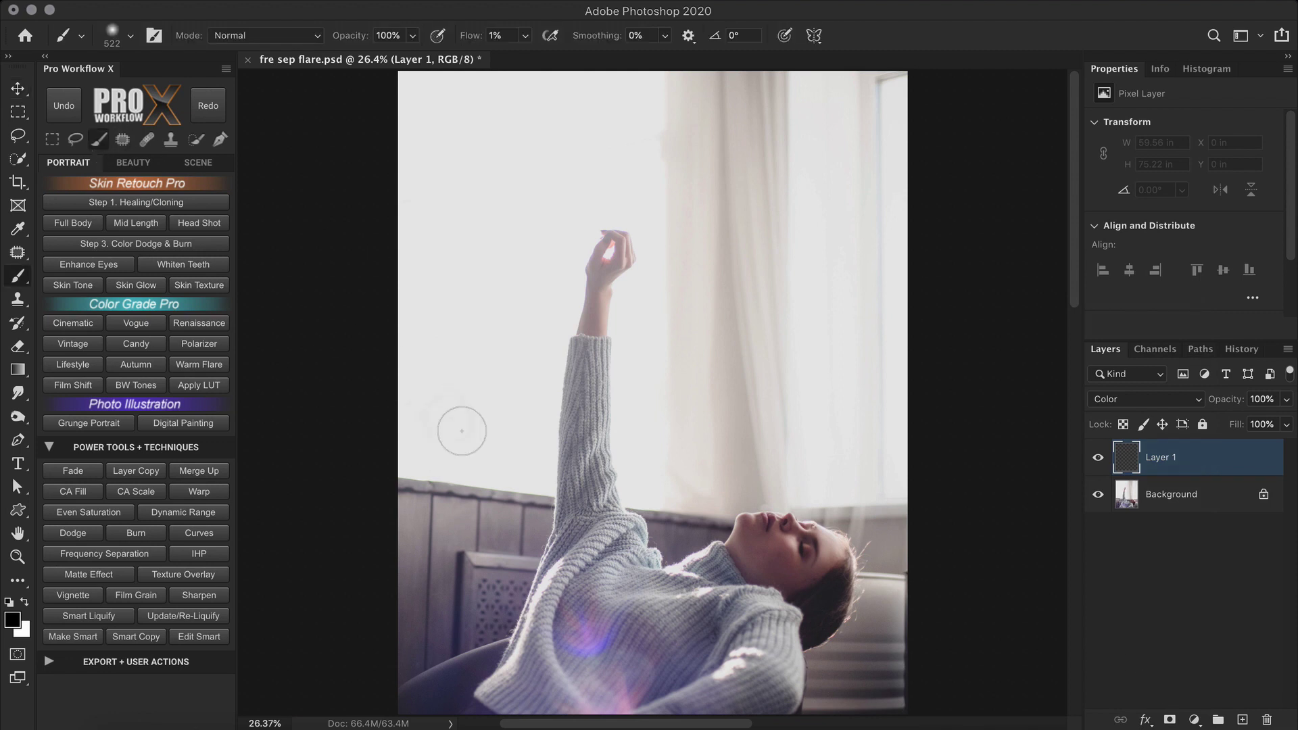
Paint sampled sweater colors over the purple lens flare on the Color-mode layer, using a soft brush at 1% flow
left_click(584, 576, "alt")
mouse_move(593, 591)
left_mouse_down()
mouse_move(586, 638)
mouse_move(597, 634)
mouse_move(582, 617)
mouse_move(588, 653)
mouse_move(653, 646)
mouse_move(670, 671)
mouse_move(623, 700)
left_mouse_up()
left_click(676, 666, "alt")
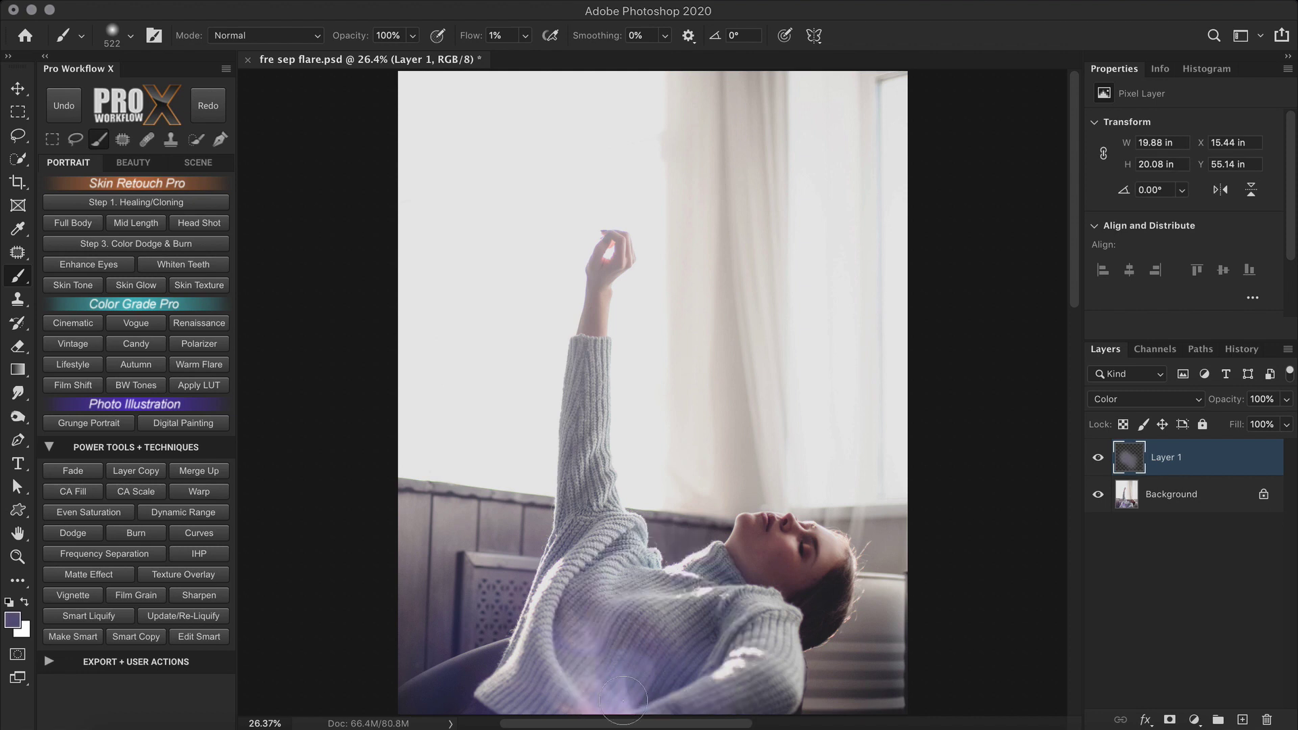
left_click(579, 627, "alt")
mouse_move(592, 638)
left_mouse_down()
mouse_move(623, 618)
mouse_move(662, 671)
left_mouse_up()
left_click(551, 679, "alt")
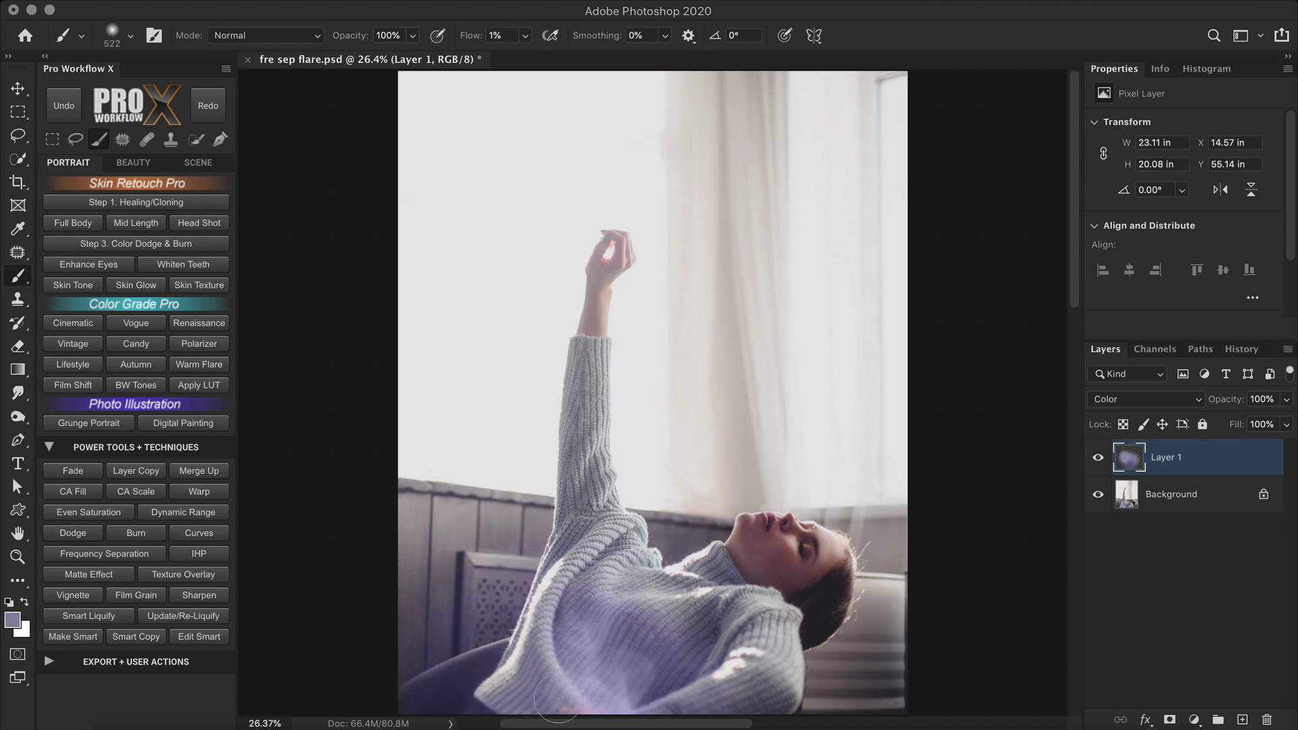
mouse_move(562, 707)
left_mouse_down()
mouse_move(570, 683)
mouse_move(622, 655)
mouse_move(619, 642)
left_mouse_up()
left_click(596, 573, "alt")
mouse_move(681, 718)
left_mouse_down()
mouse_move(579, 707)
mouse_move(515, 662)
left_mouse_up()
Inspect the painted flare area up close and delete the painted color layer
key("super+space")
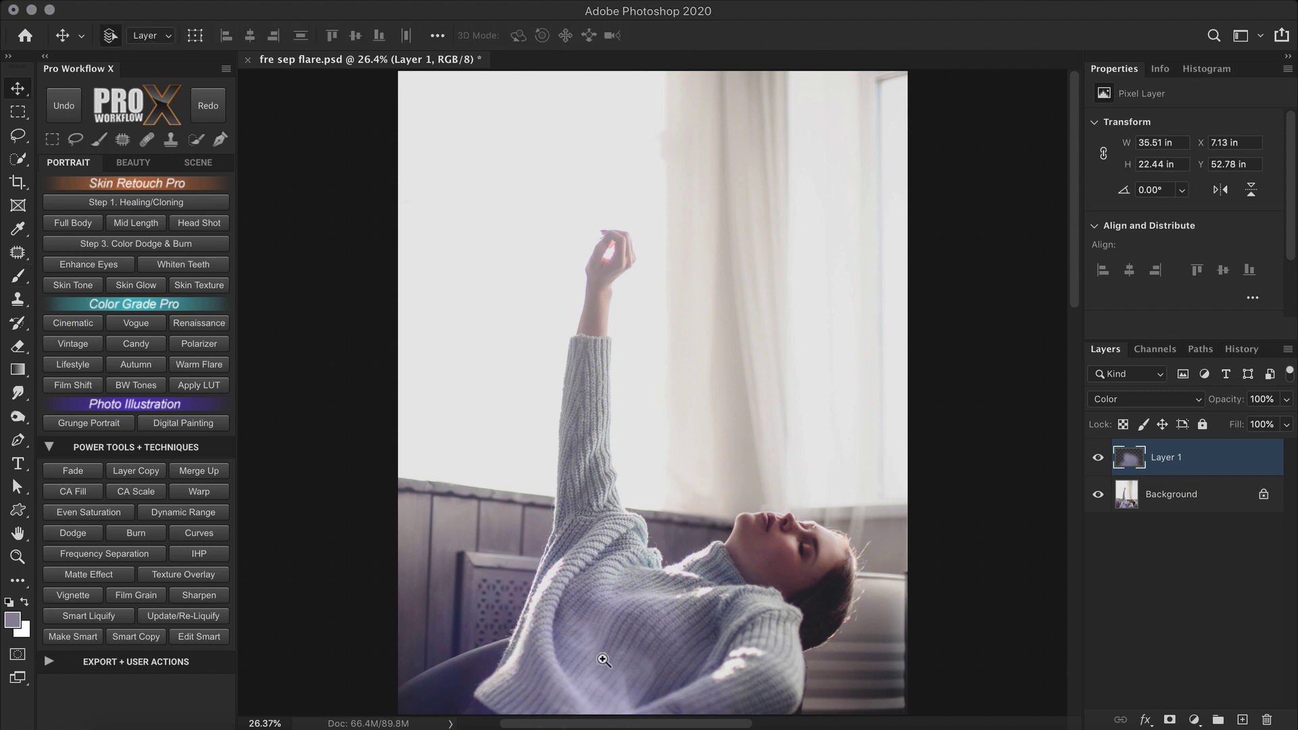
left_click_drag(603, 659, 650, 649)
left_click_drag(680, 612, 723, 494)
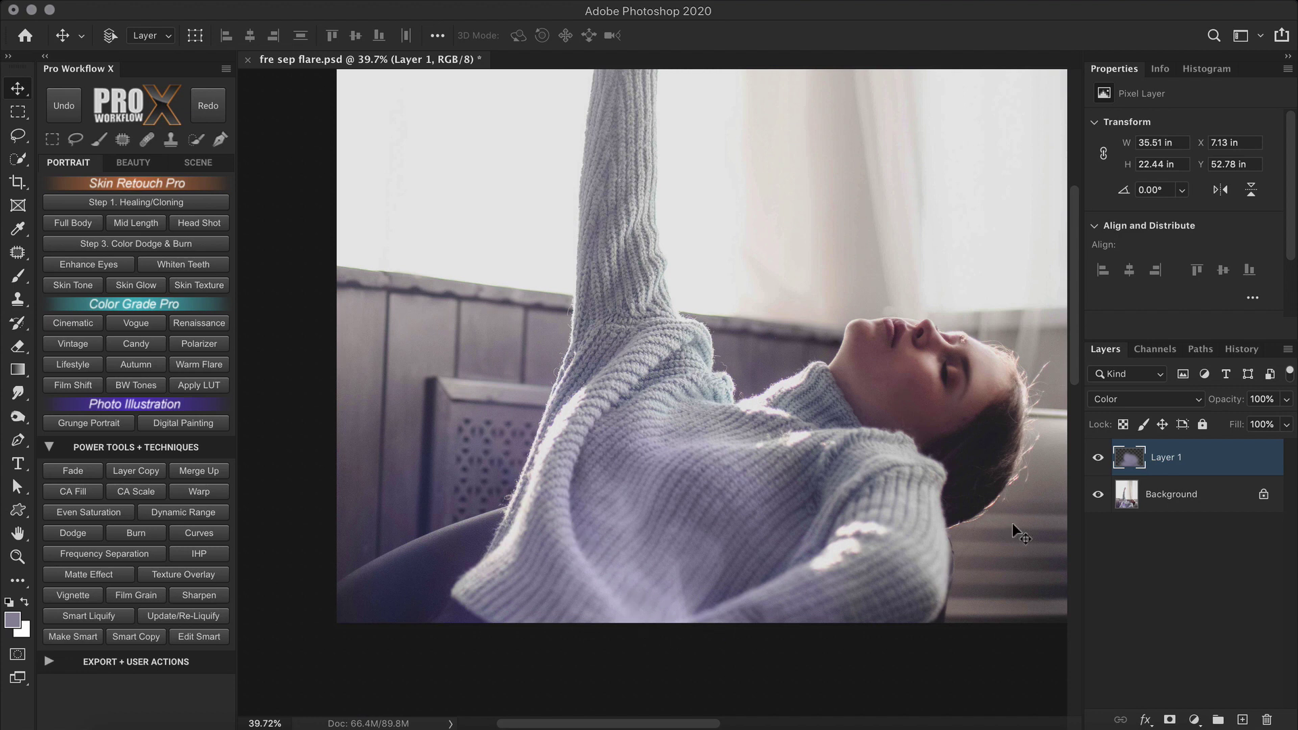
left_click_drag(1207, 465, 1266, 719)
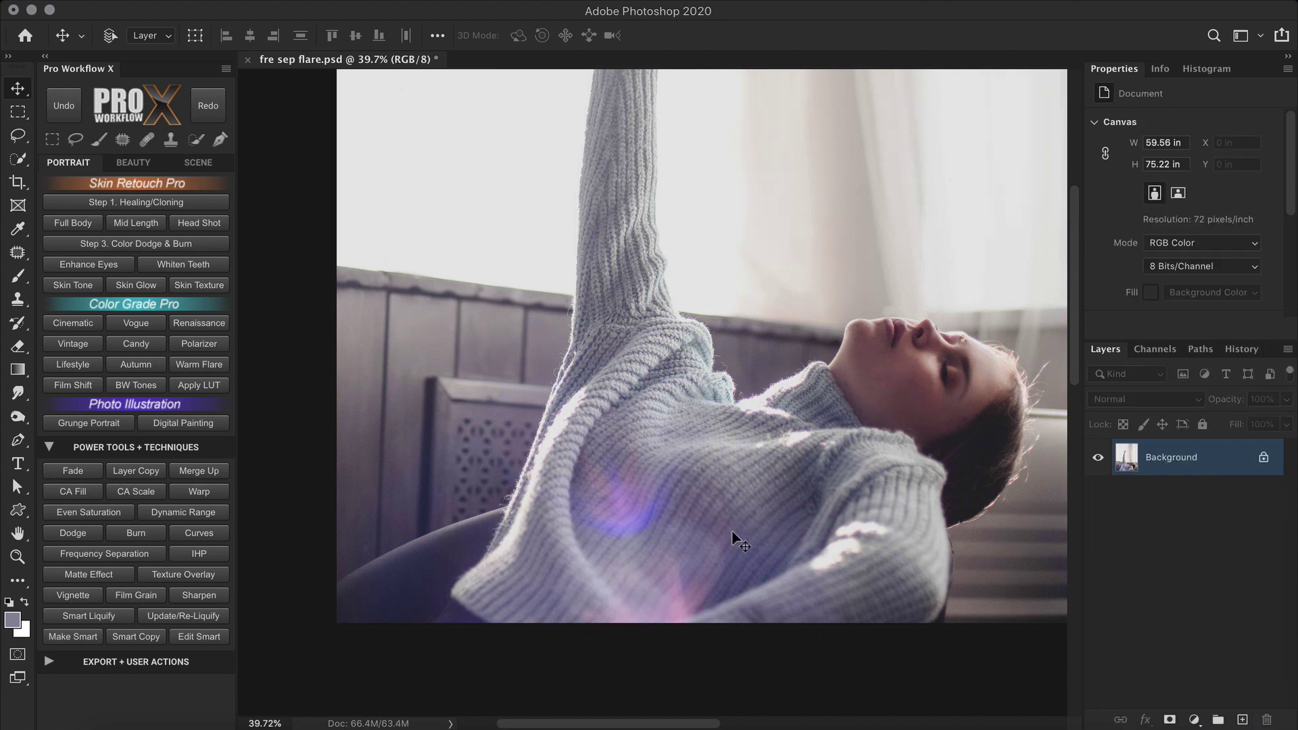
Run Frequency Separation with a 10-pixel Gaussian Blur and a first Surface Blur of radius 30 pixels and threshold 15
key("super+0")
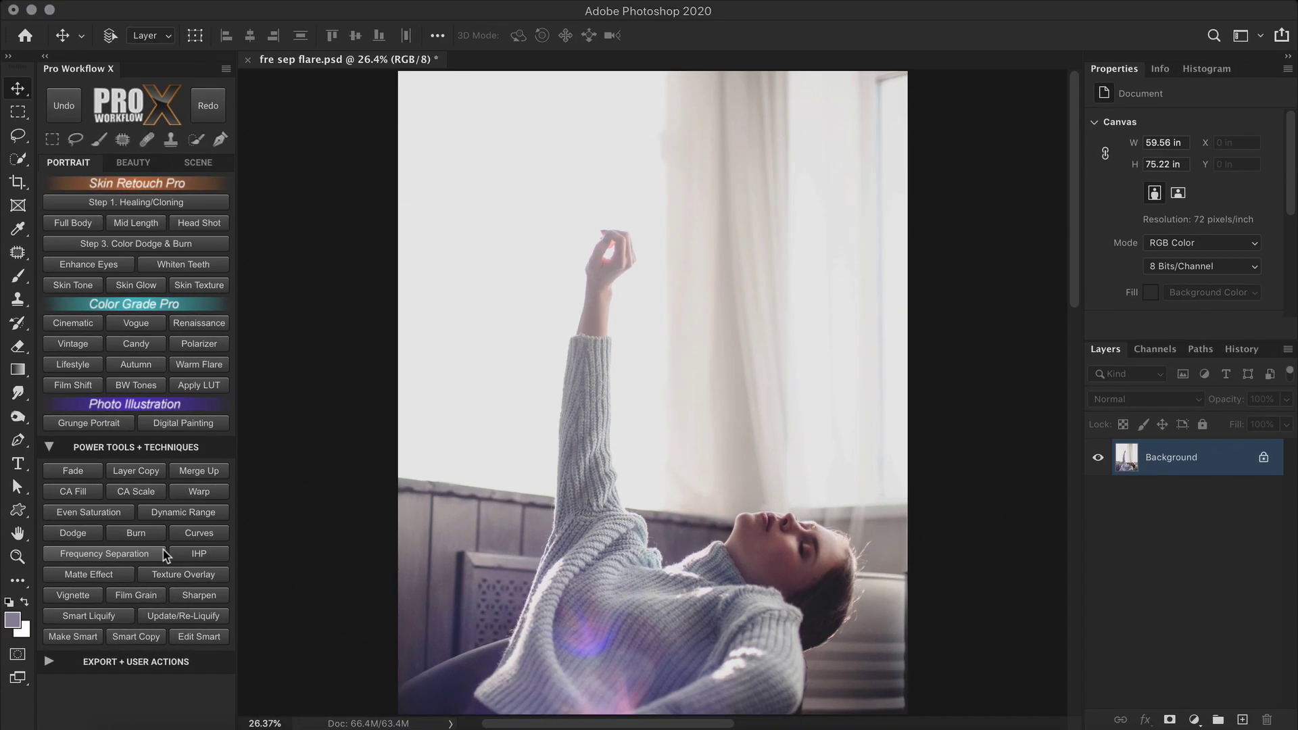
left_click(164, 554)
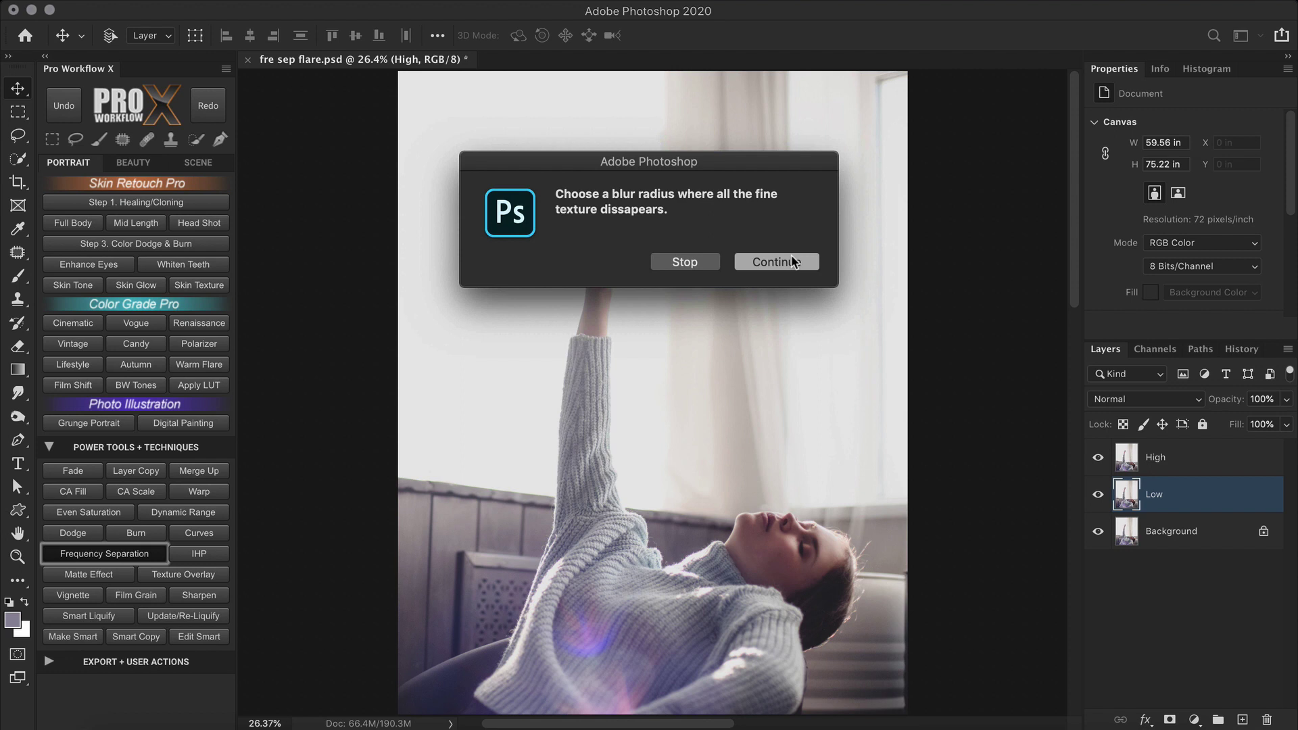
left_click(777, 261)
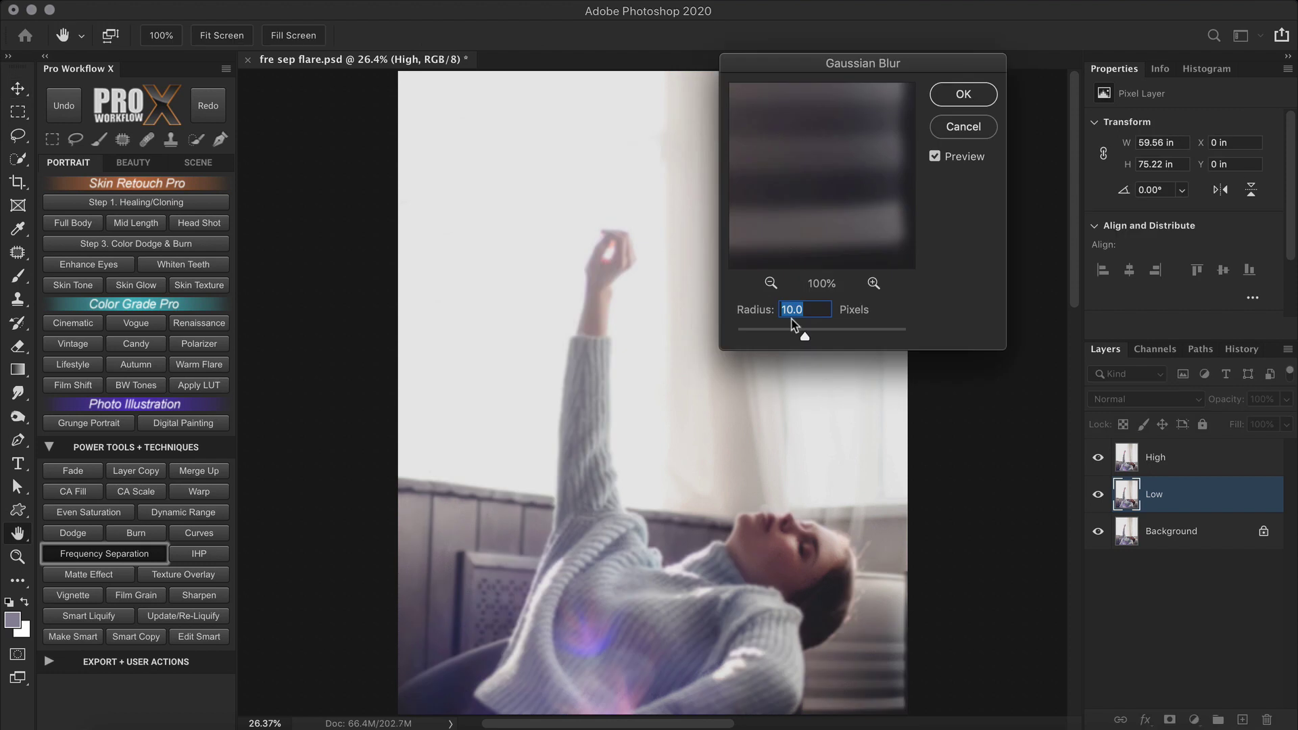
left_click(976, 95)
left_click(777, 261)
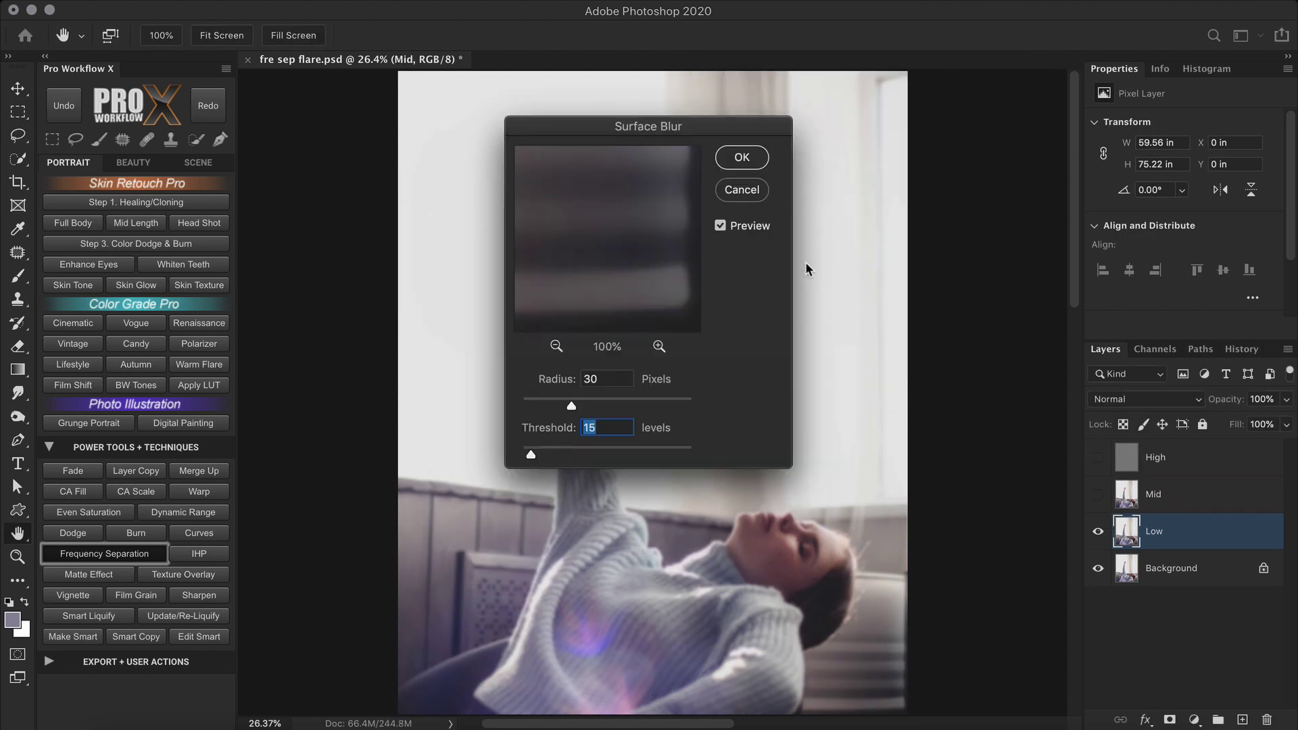
left_click(751, 161)
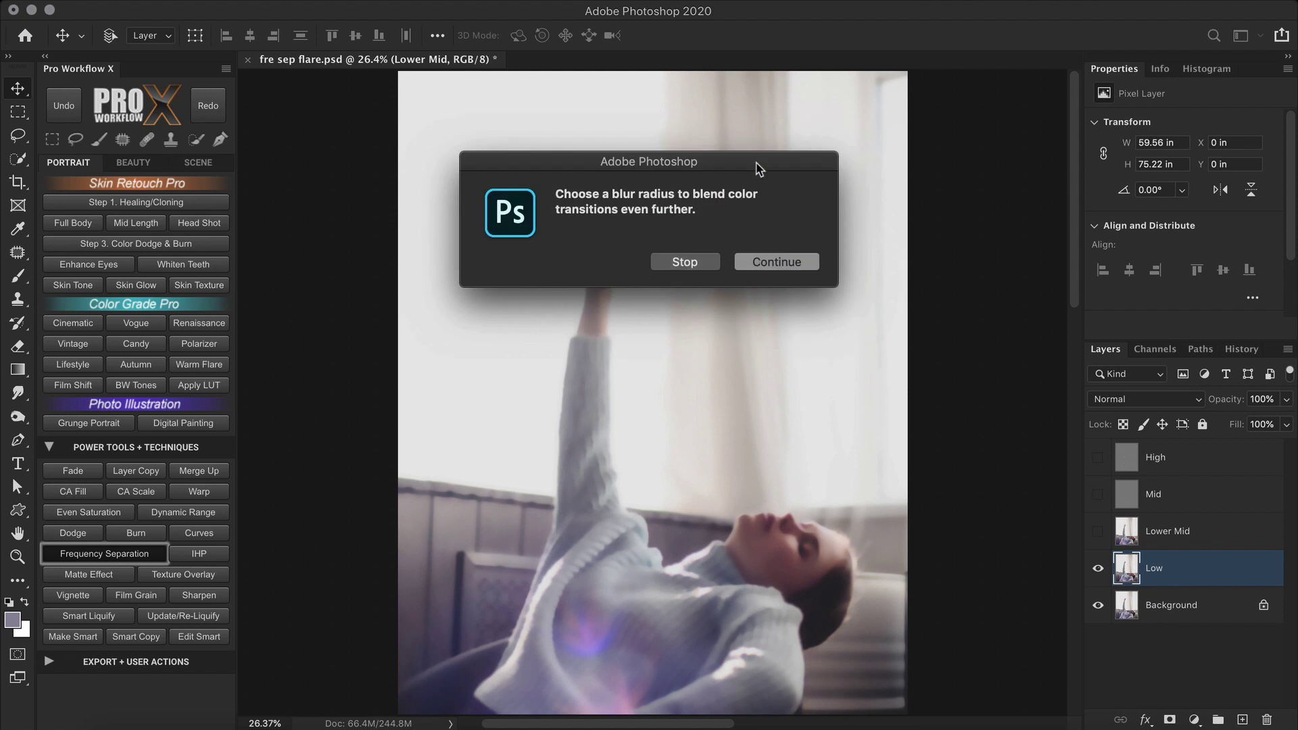
Set the second Surface Blur to a radius of 90 pixels with threshold 15 and finish the frequency separation
left_click(790, 265)
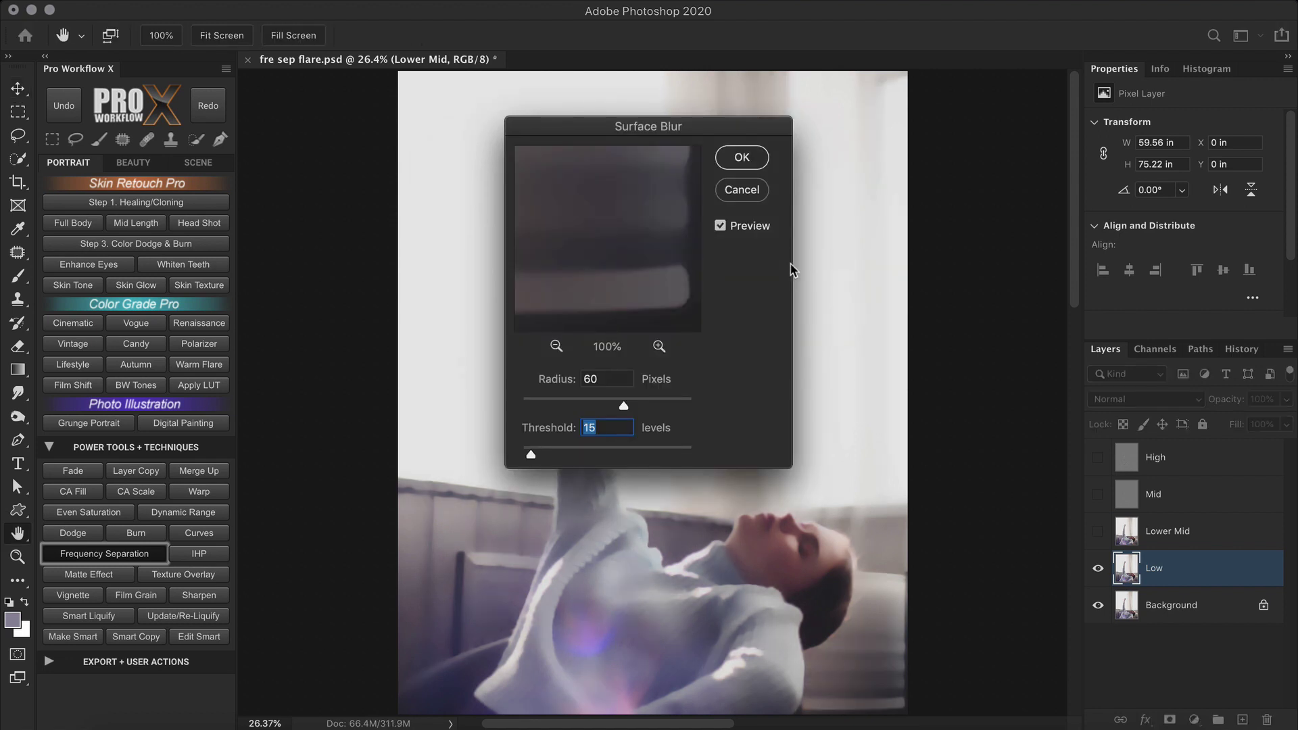
double_click(591, 379)
type("90")
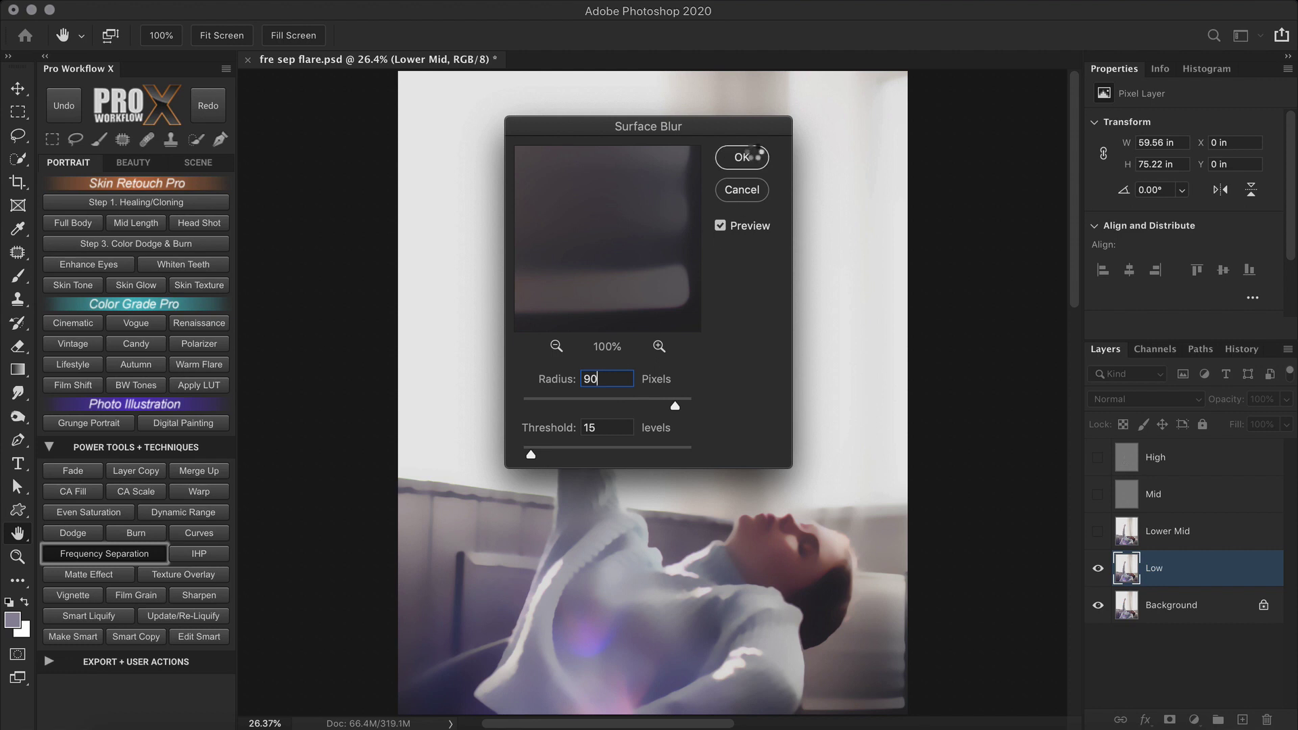
left_click(751, 157)
left_click(807, 342)
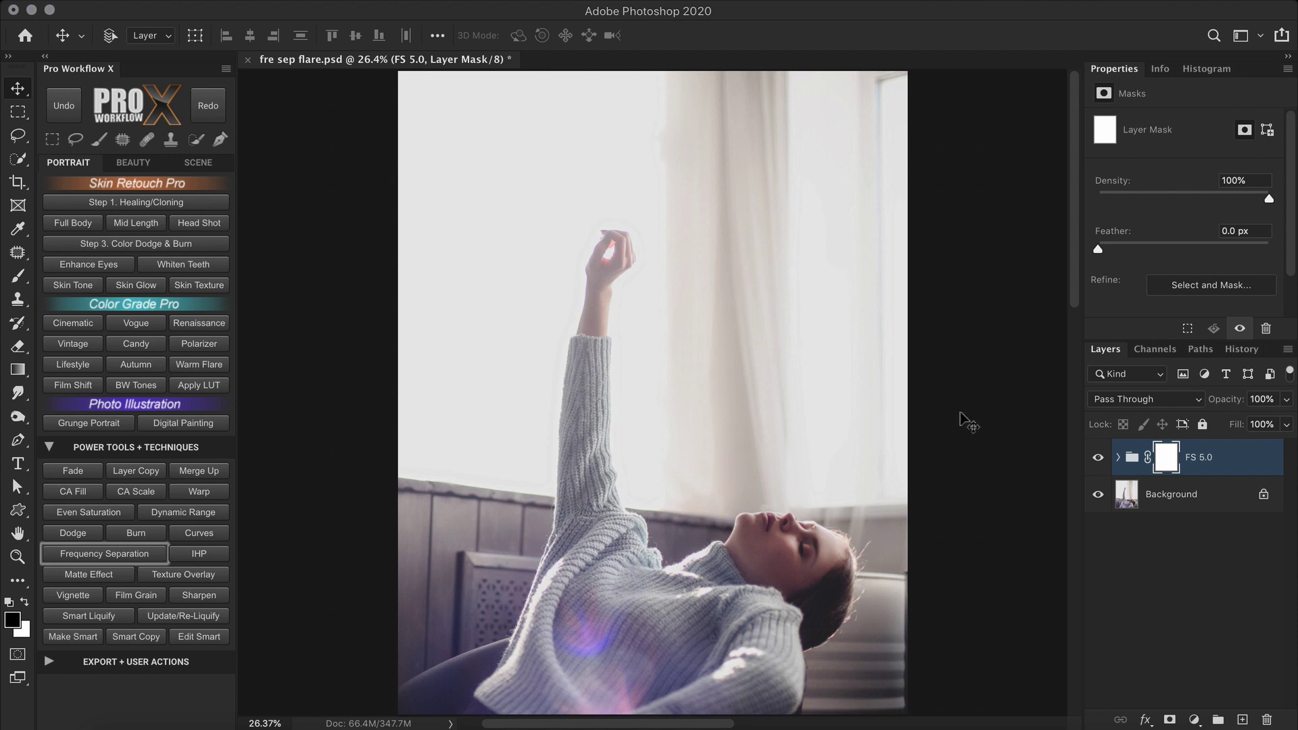
Expand the FS 5.0 group, hide its Upper High, High, Mid and Lower Mid layers, and select the Low layer
left_click(1117, 457)
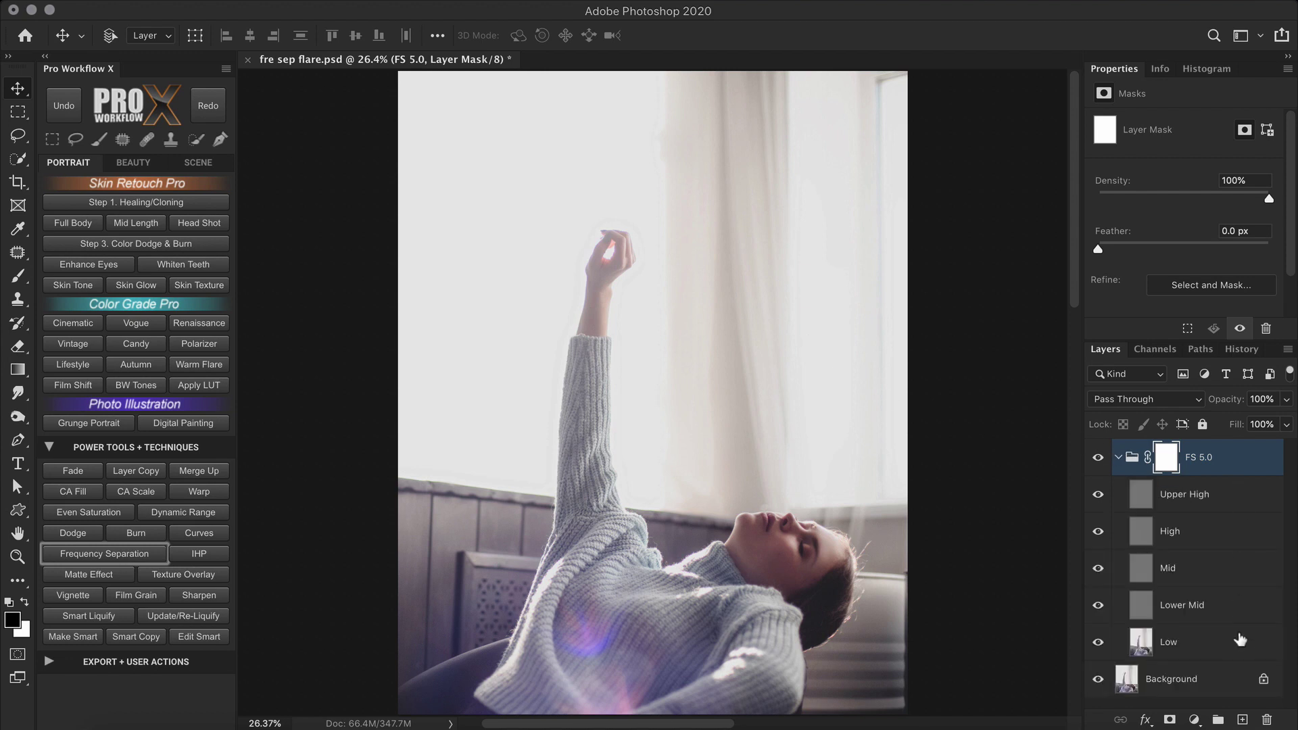
left_click(1098, 531)
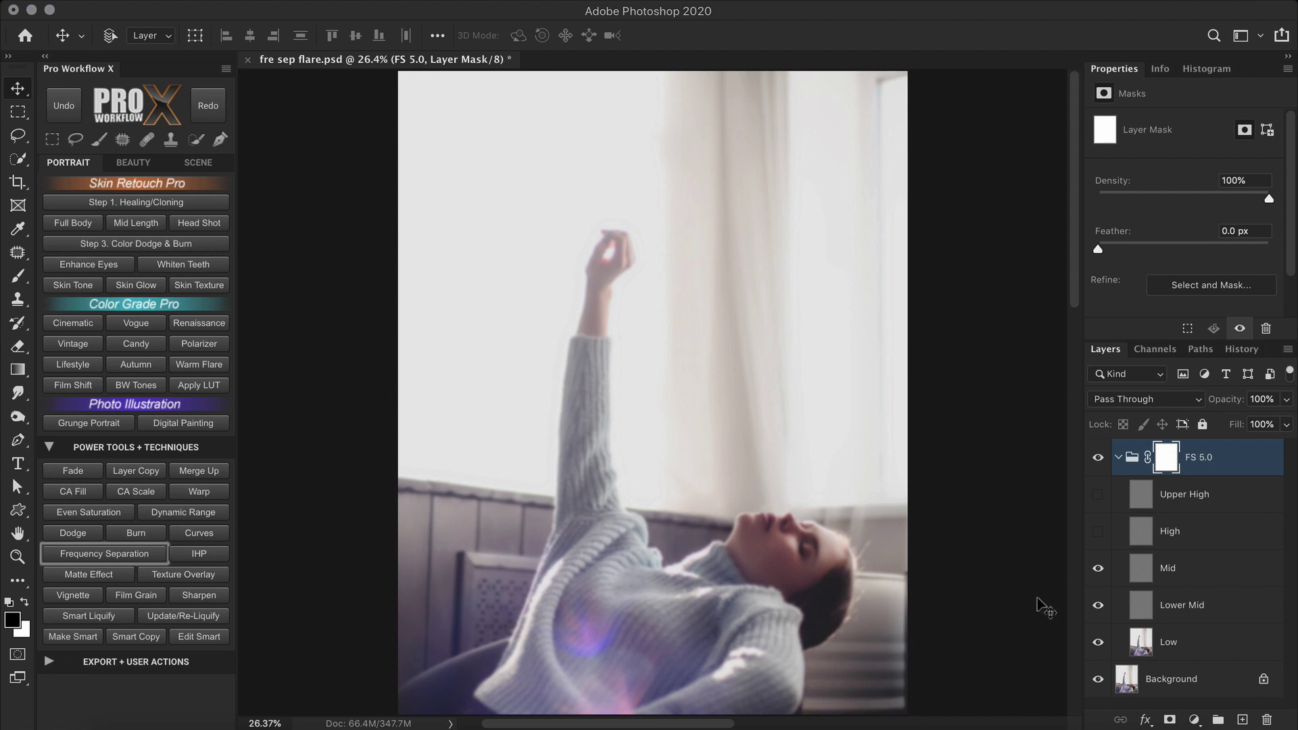
left_click(1098, 568)
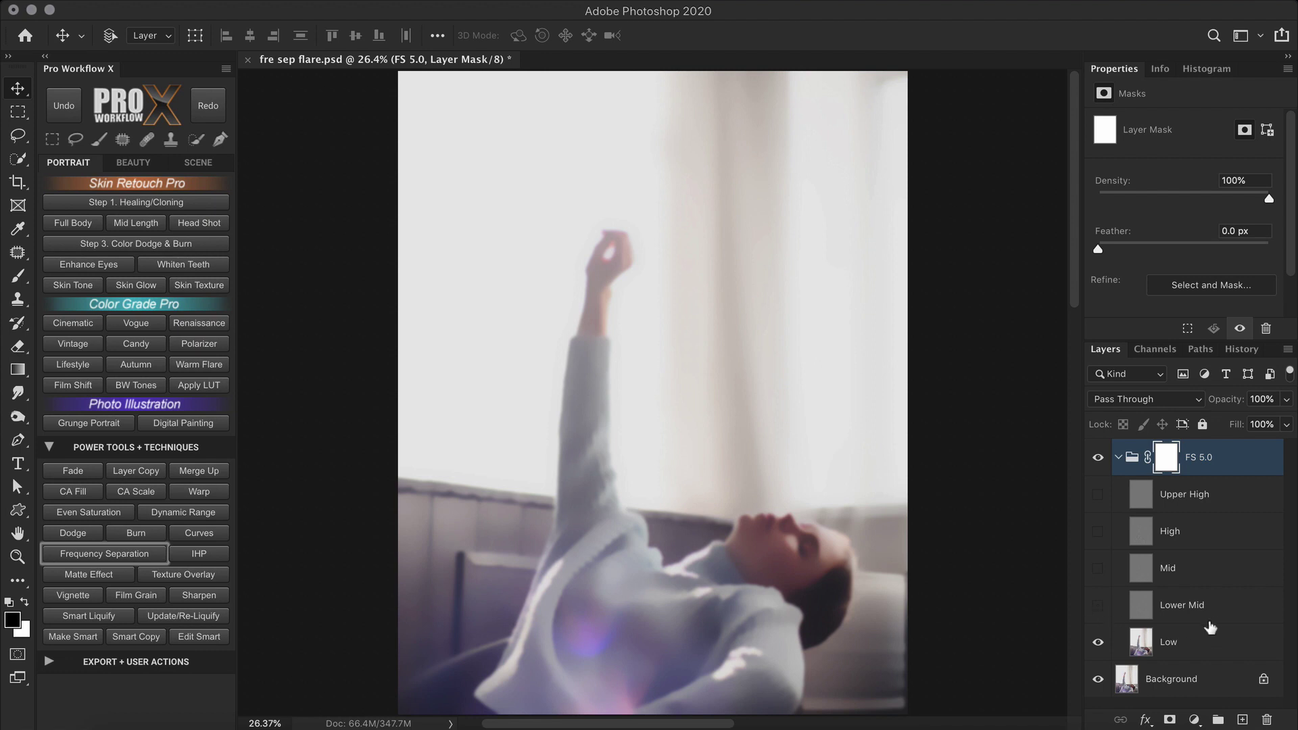
left_click(1209, 642)
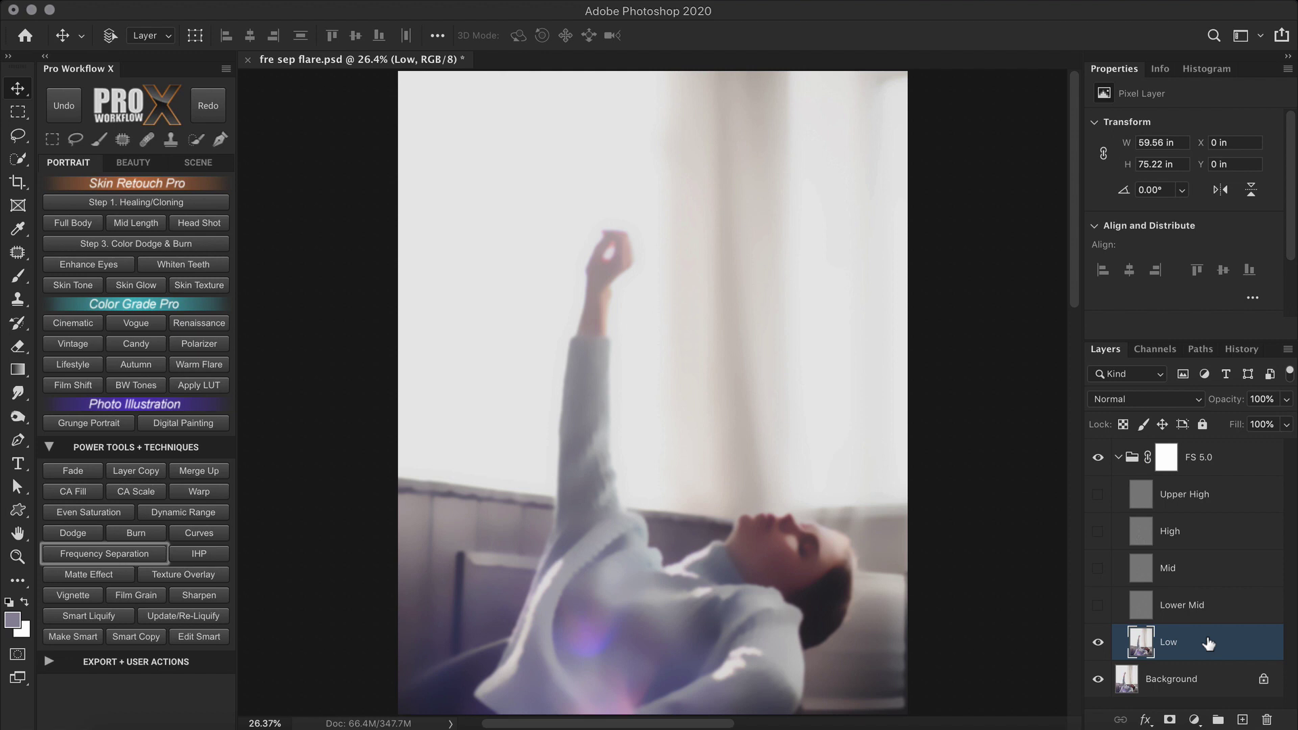
Try to recolor the lens flare on the Low layer with the Color Replacement tool in Hue mode, and undo the stroke
left_click(57, 286)
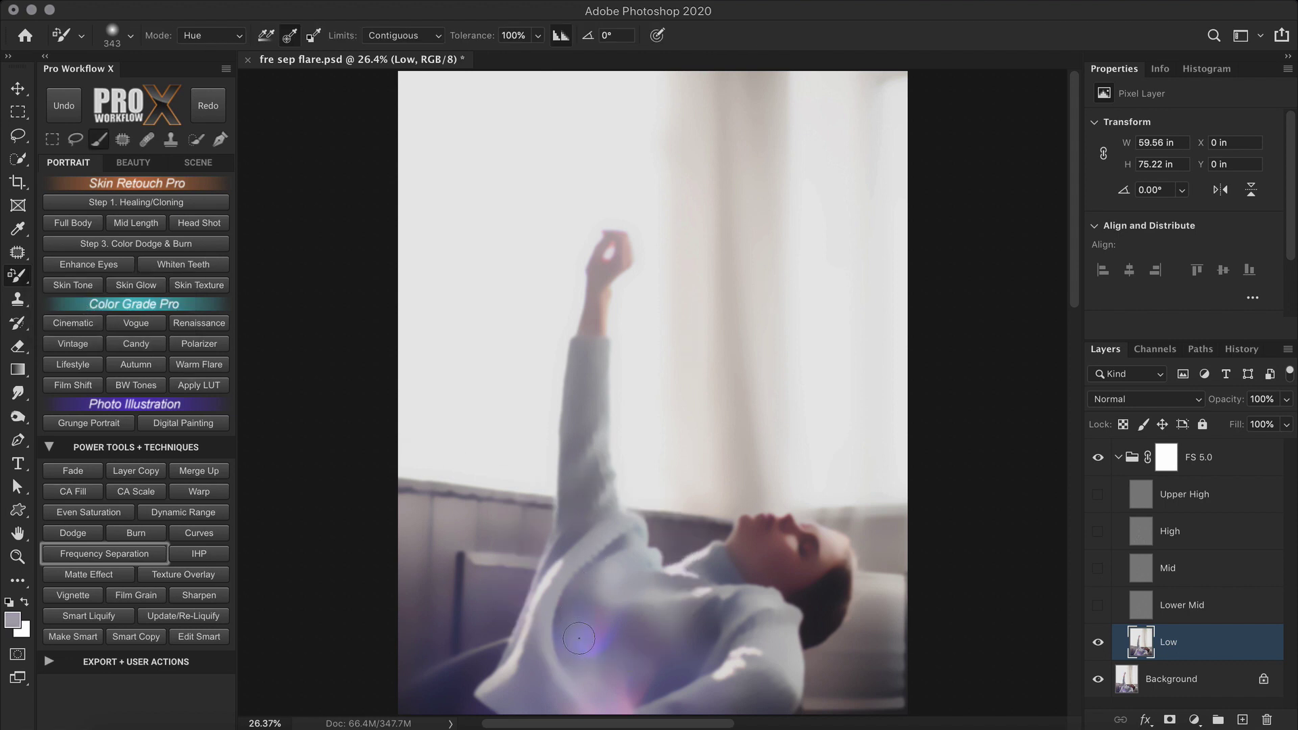
mouse_move(630, 654)
left_mouse_down()
mouse_move(619, 698)
mouse_move(612, 688)
mouse_move(635, 659)
left_mouse_up()
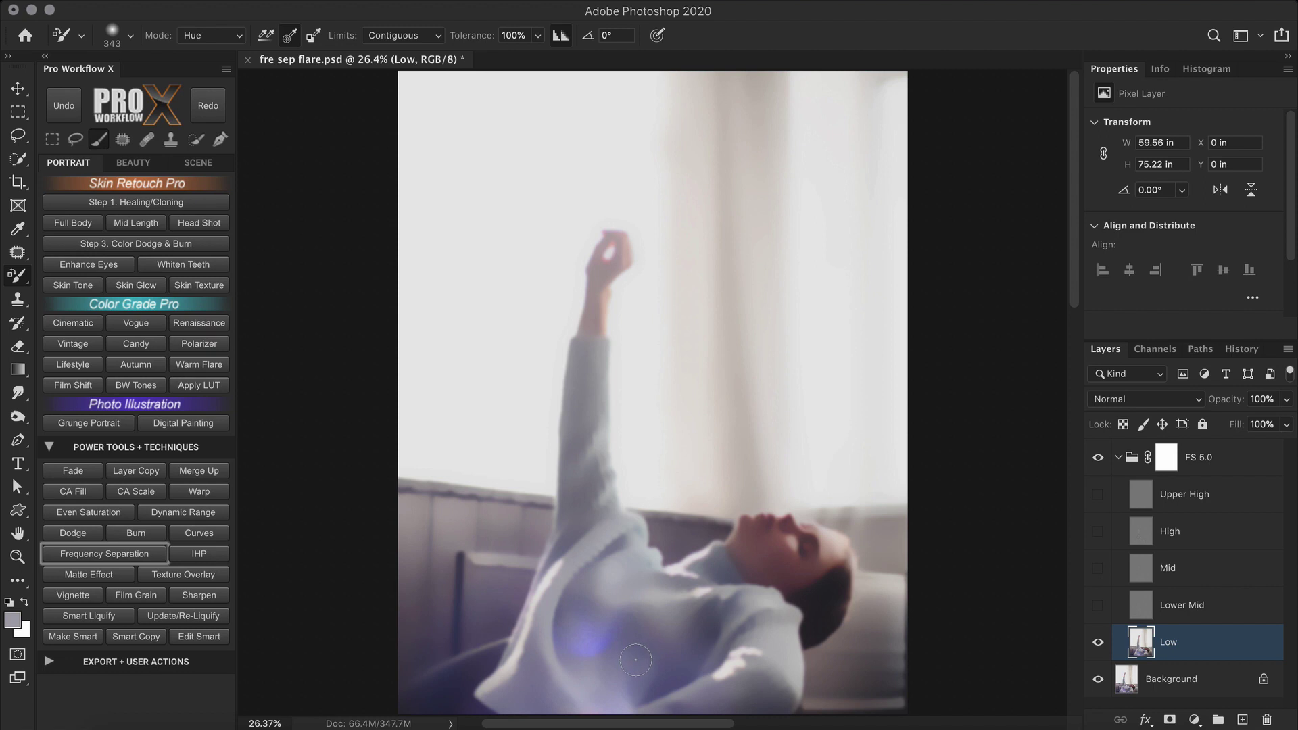
left_click(64, 108)
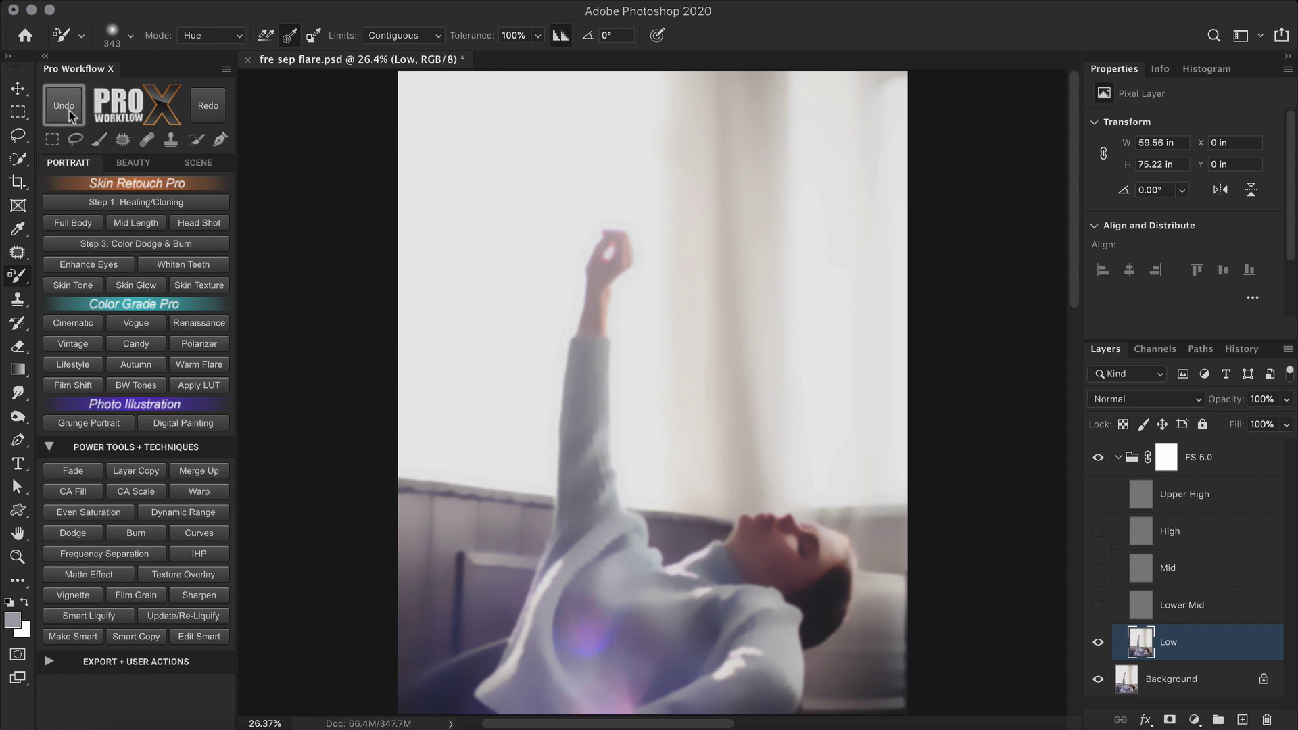
Paint sampled sweater colors over the flare on the Low layer with the Brush tool in Color mode at 1% flow
left_click(98, 139)
left_click(278, 37)
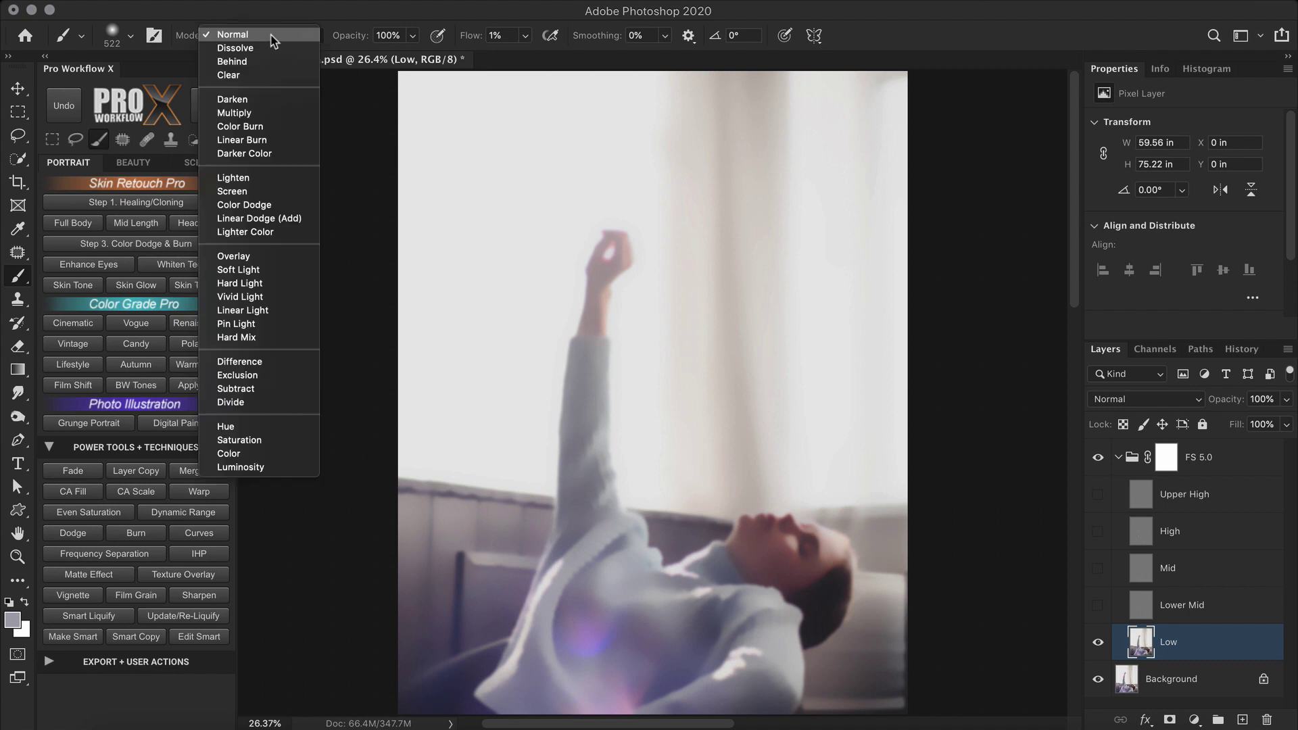
left_click(275, 454)
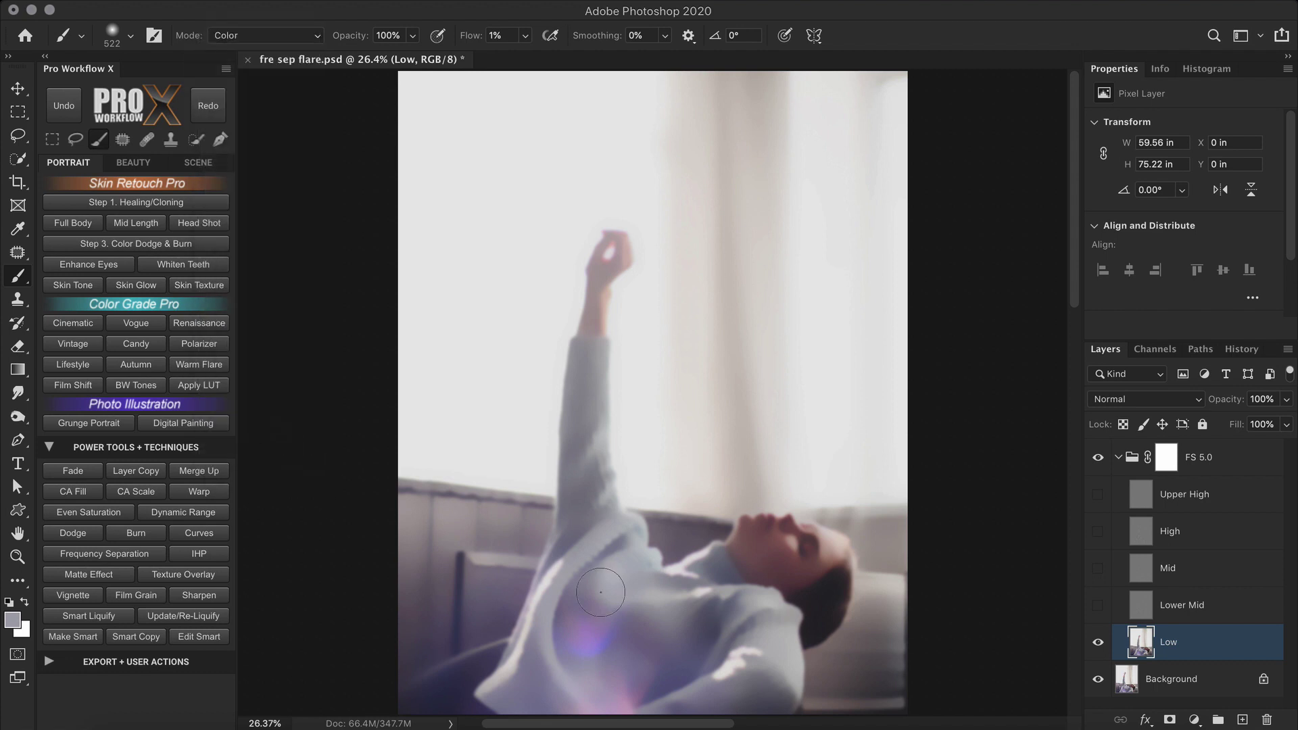
left_click(592, 573, "alt")
mouse_move(589, 581)
left_mouse_down()
mouse_move(584, 621)
mouse_move(647, 659)
left_mouse_up()
left_click(626, 611, "alt")
left_click(673, 673, "alt")
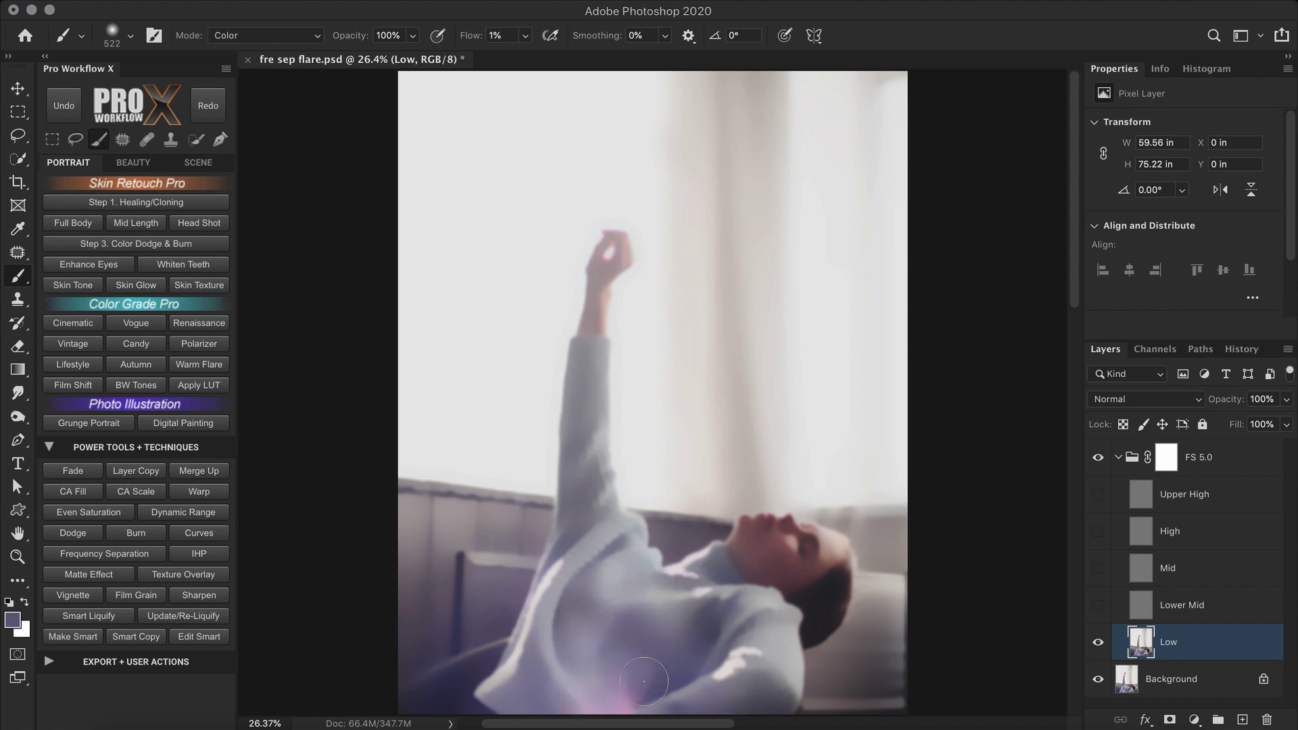
left_click(554, 684, "alt")
mouse_move(526, 689)
left_mouse_down()
mouse_move(605, 707)
mouse_move(597, 662)
mouse_move(630, 694)
mouse_move(667, 684)
mouse_move(629, 693)
mouse_move(593, 664)
mouse_move(577, 625)
mouse_move(658, 665)
mouse_move(690, 660)
mouse_move(685, 685)
mouse_move(713, 712)
mouse_move(607, 682)
mouse_move(666, 657)
left_mouse_up()
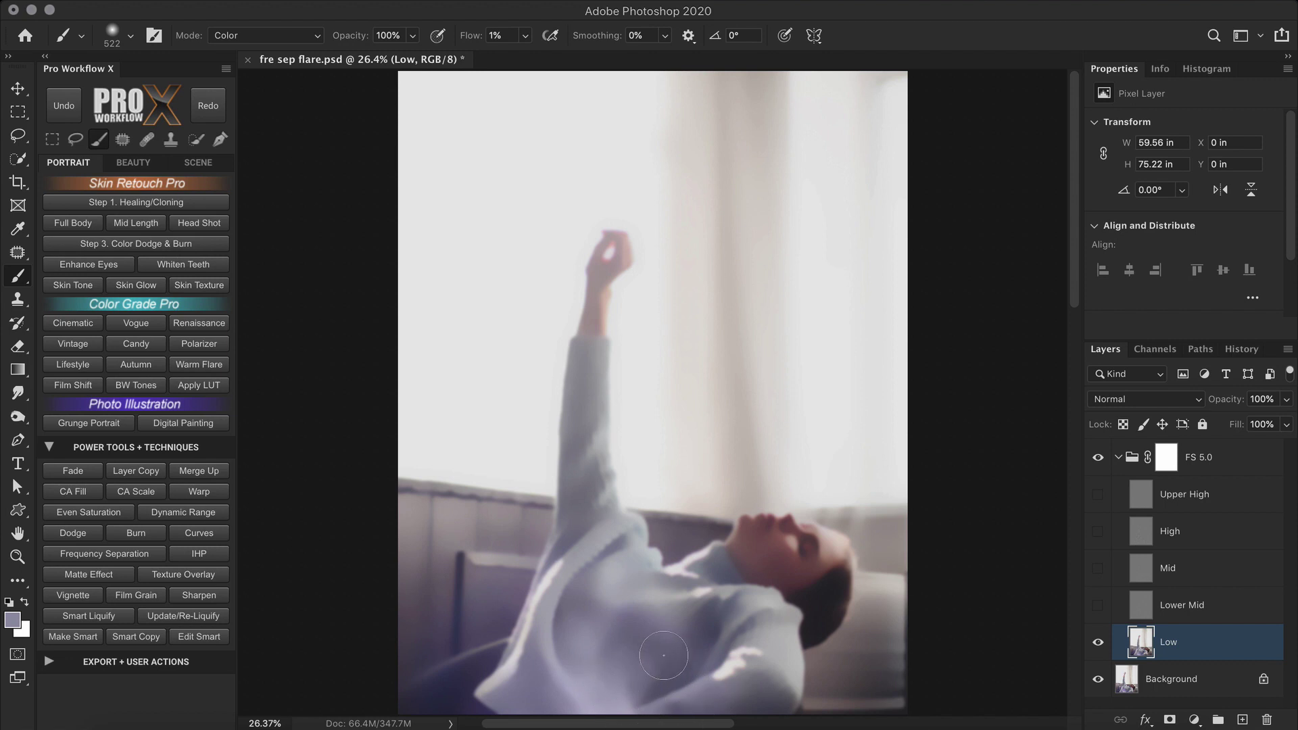
Switch the brush to Normal mode and paint over the remaining light patches of the flare on the sweater
right_click(21, 283)
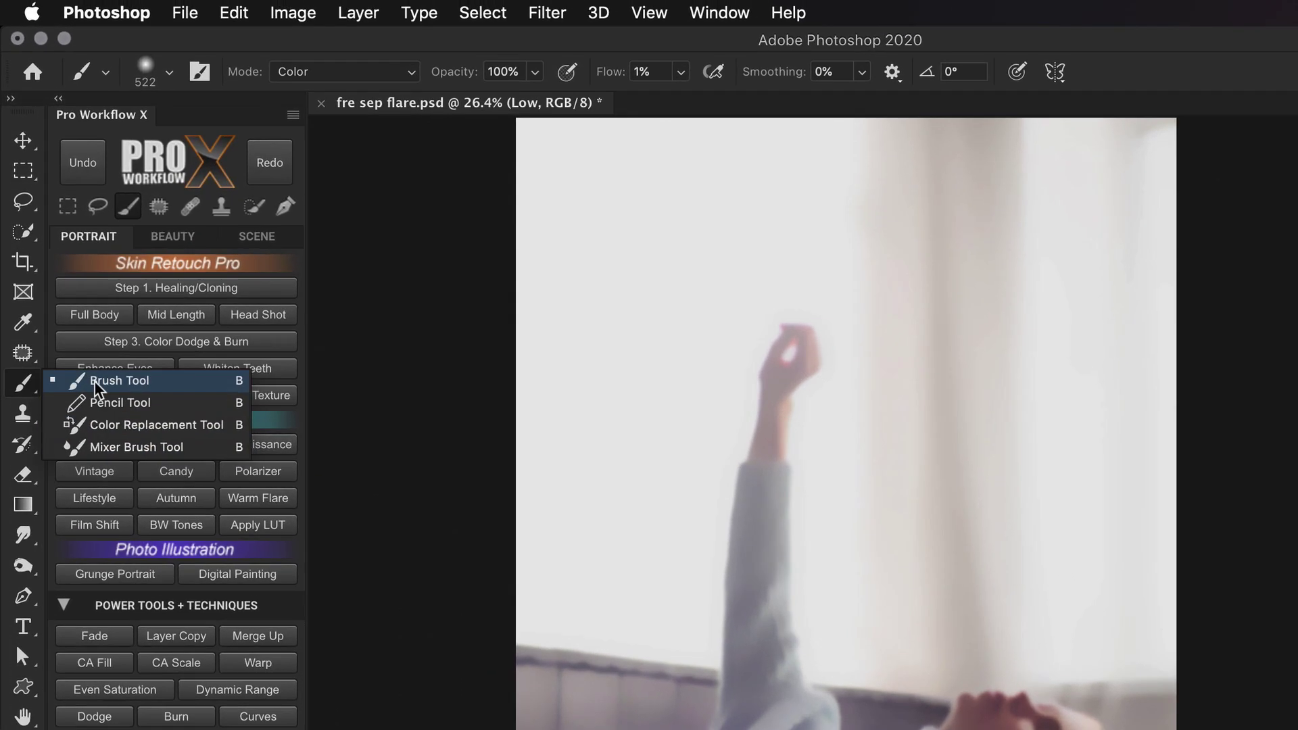
left_click(73, 273)
left_click(305, 39)
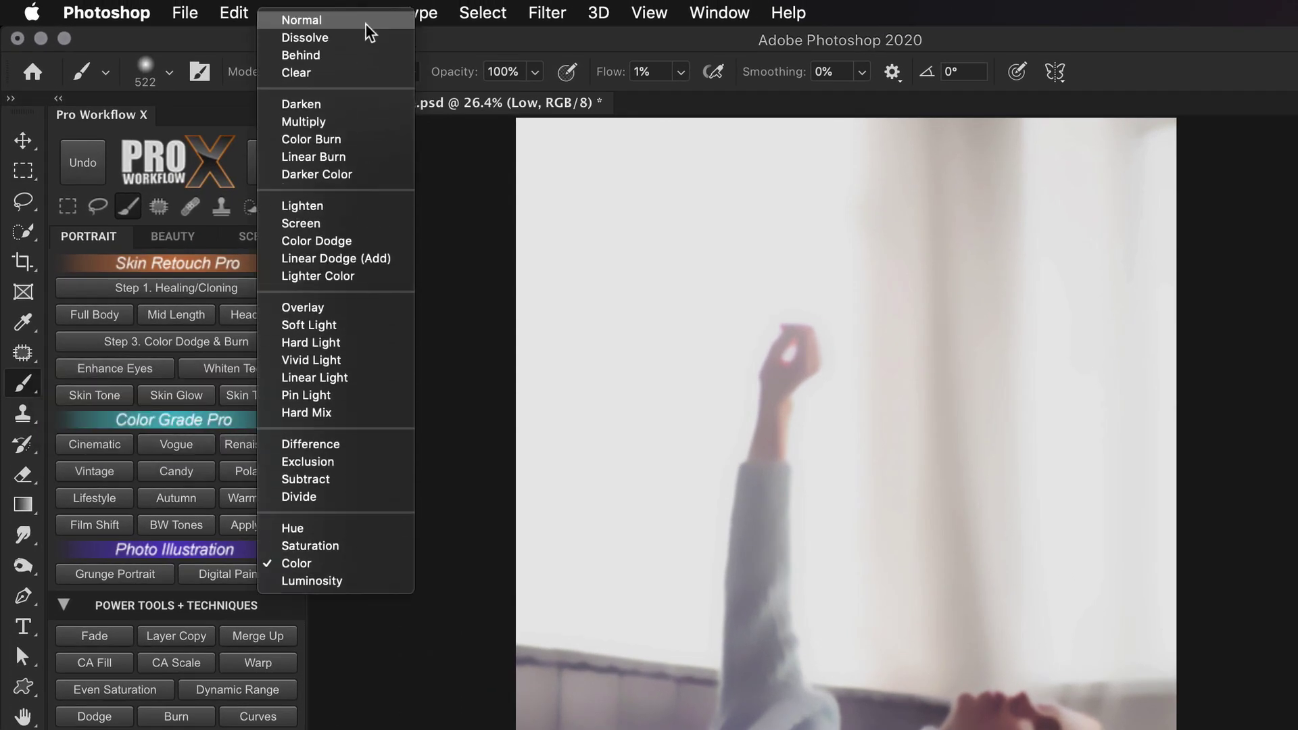
left_click(368, 20)
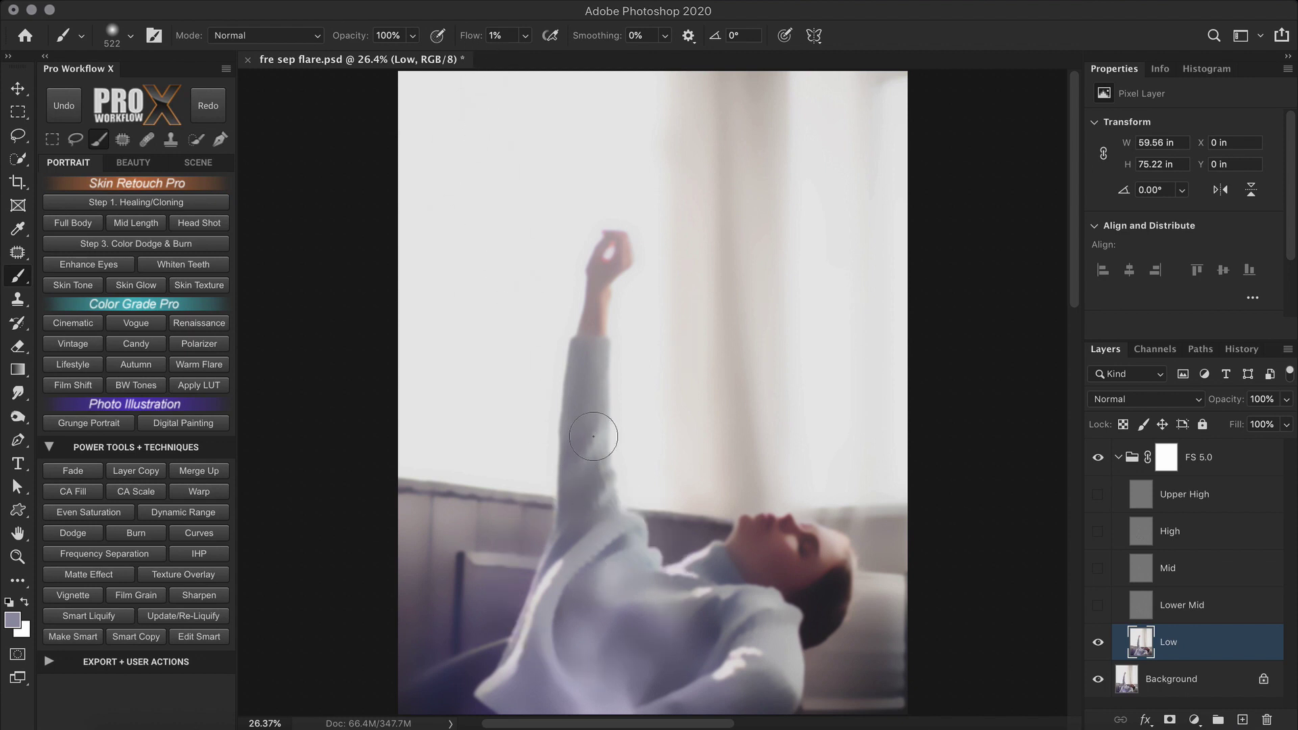
mouse_move(603, 625)
left_mouse_down()
mouse_move(640, 620)
mouse_move(655, 632)
mouse_move(585, 627)
mouse_move(641, 682)
mouse_move(650, 667)
mouse_move(626, 671)
mouse_move(605, 647)
mouse_move(646, 659)
left_mouse_up()
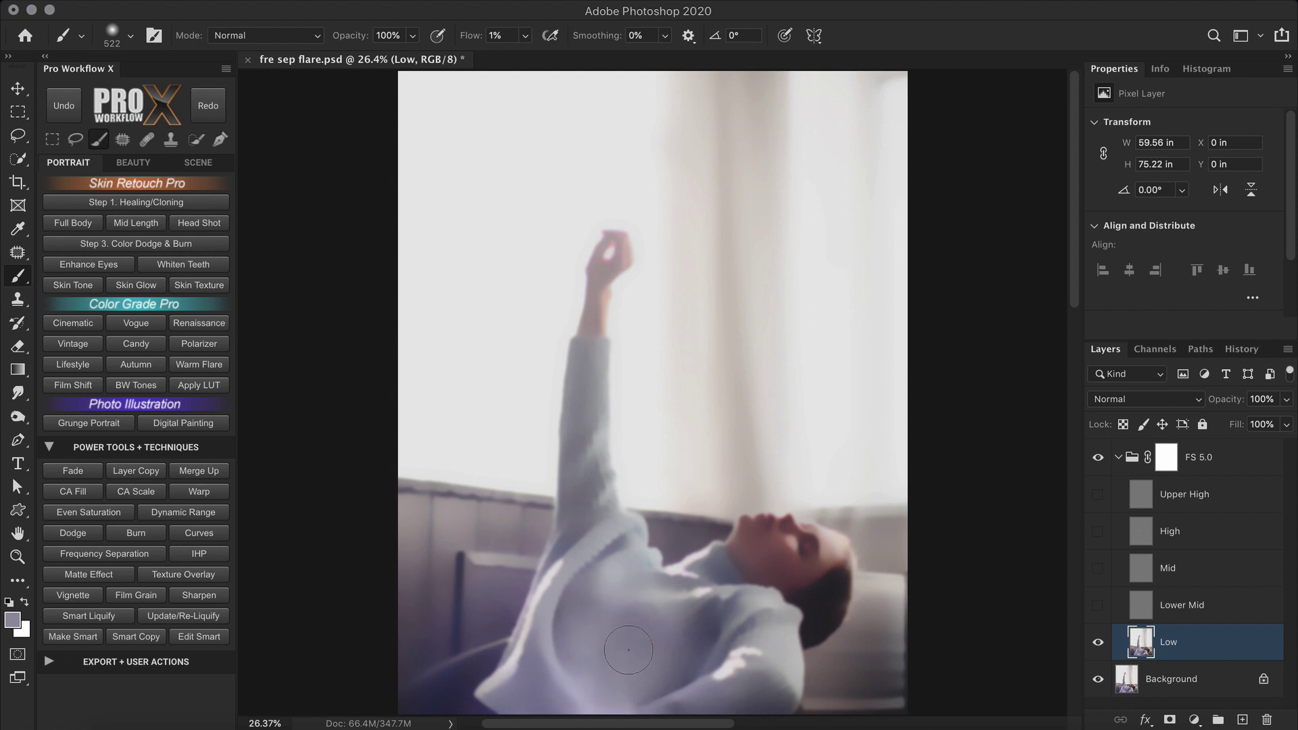
Fade the last brush stroke on the Low layer to 92% opacity in Normal mode
left_click(73, 471)
left_click_drag(985, 121, 975, 120)
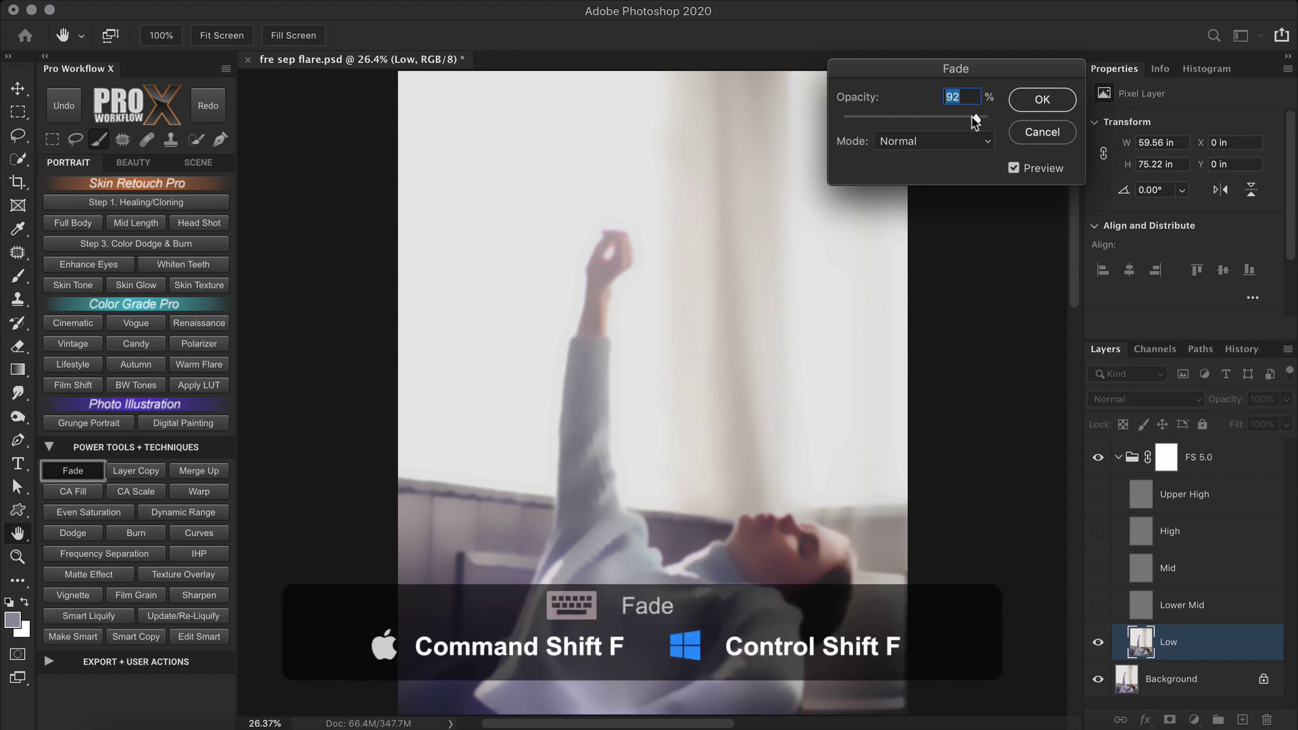
left_click(1043, 99)
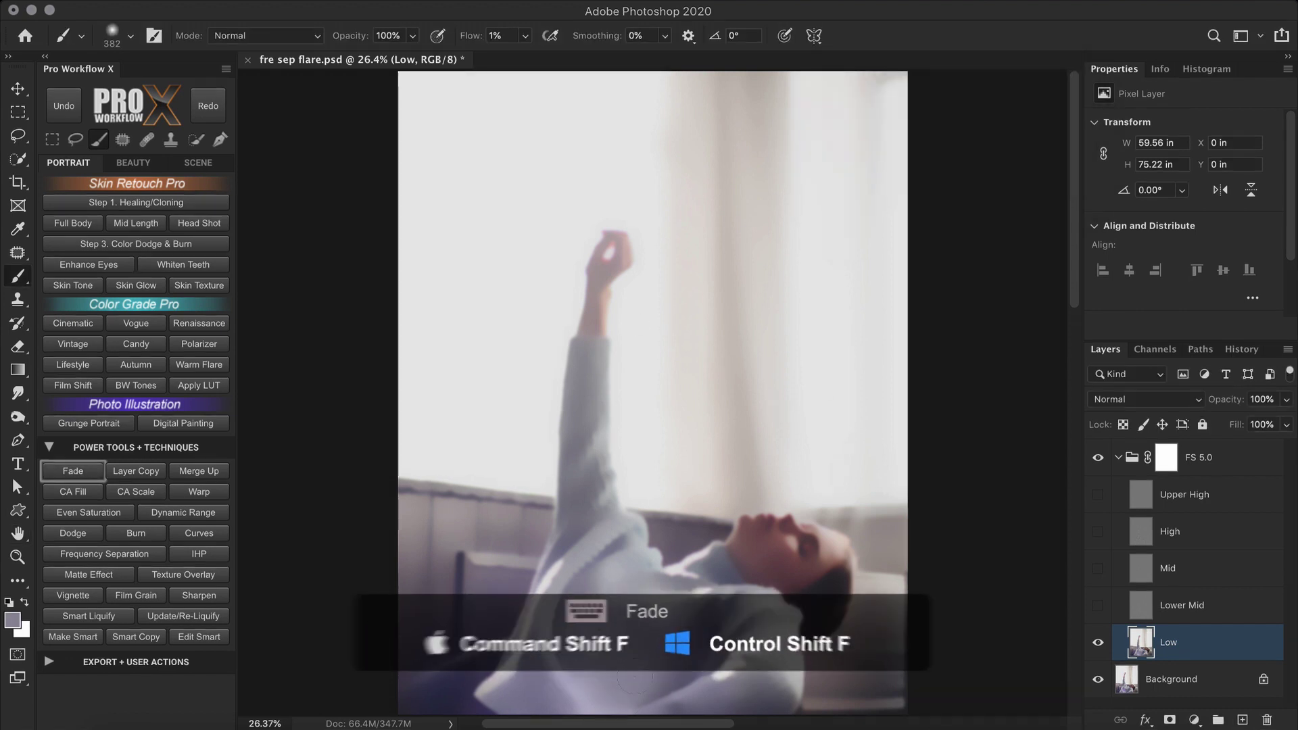
Fade the most recent brush stroke on the Low layer again, substantially lowering its opacity
left_click(73, 470)
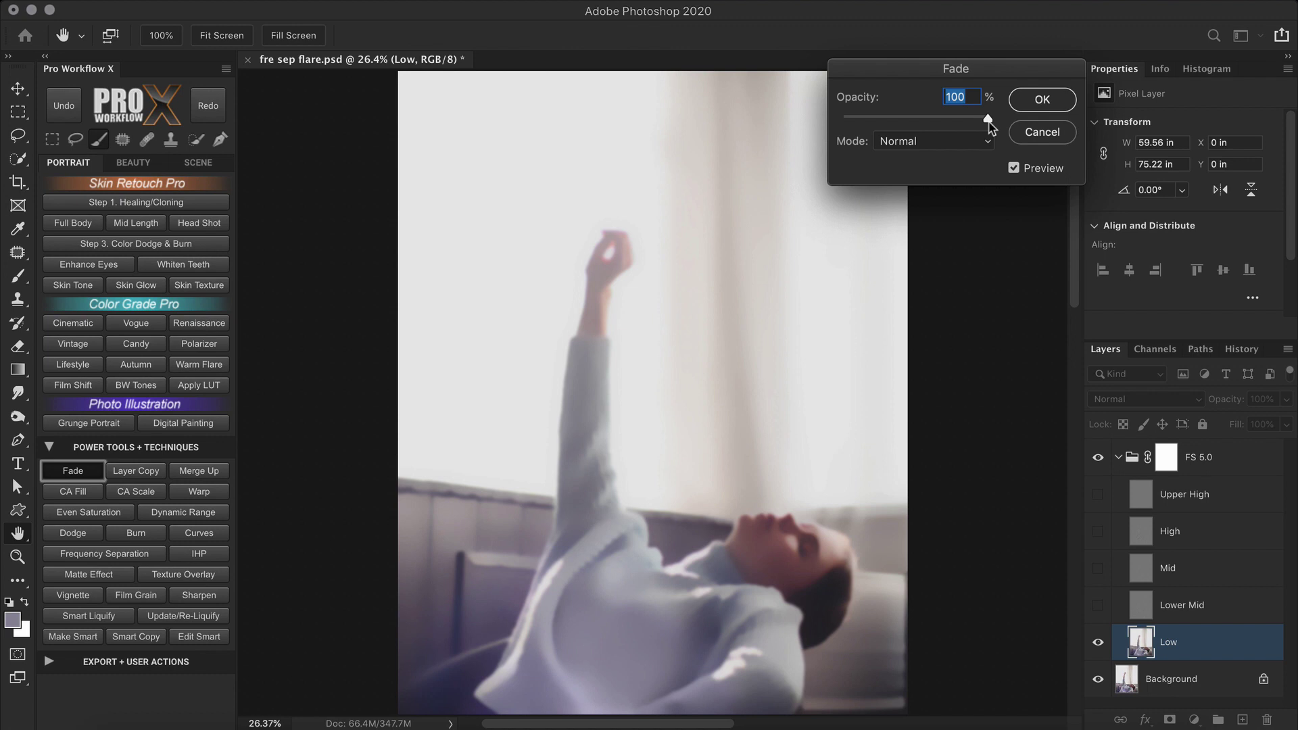
left_click_drag(985, 119, 906, 119)
left_click(1021, 106)
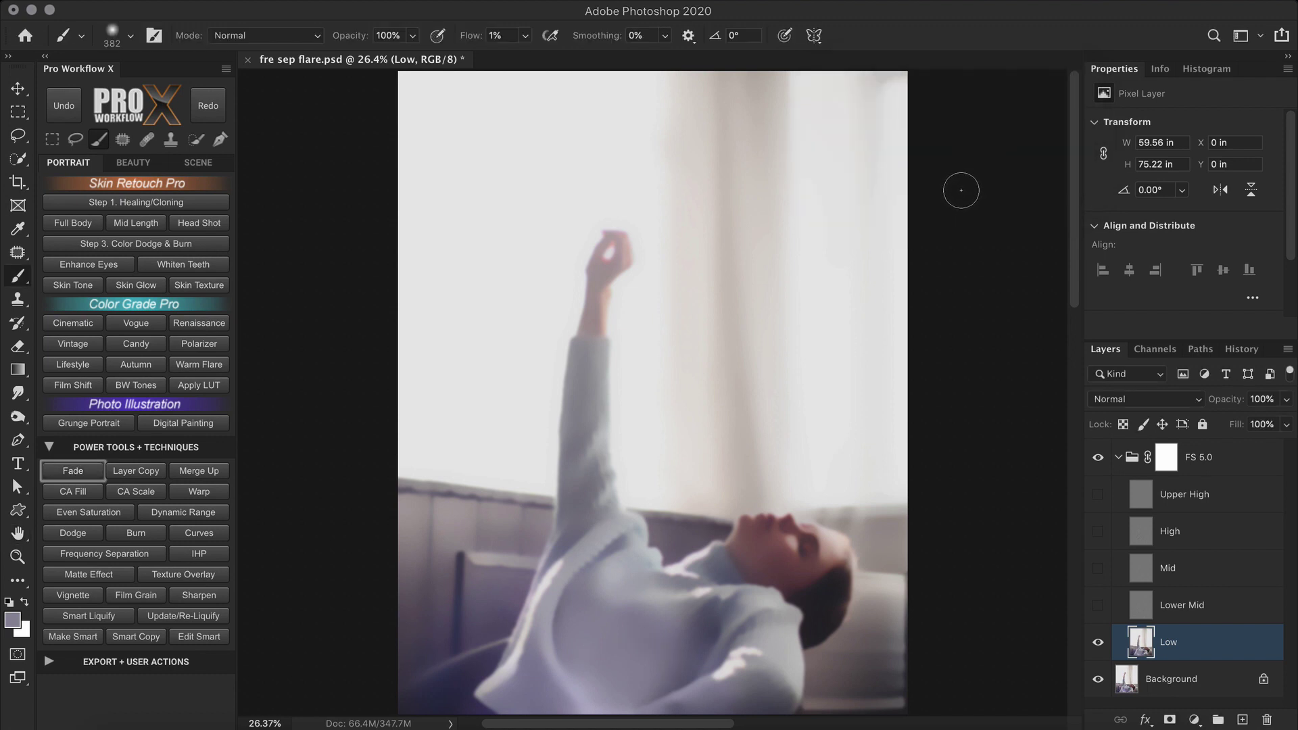
Show the High layer, select it and examine the knit texture in the lower part of the sweater
left_click(1098, 532)
left_click(1195, 534)
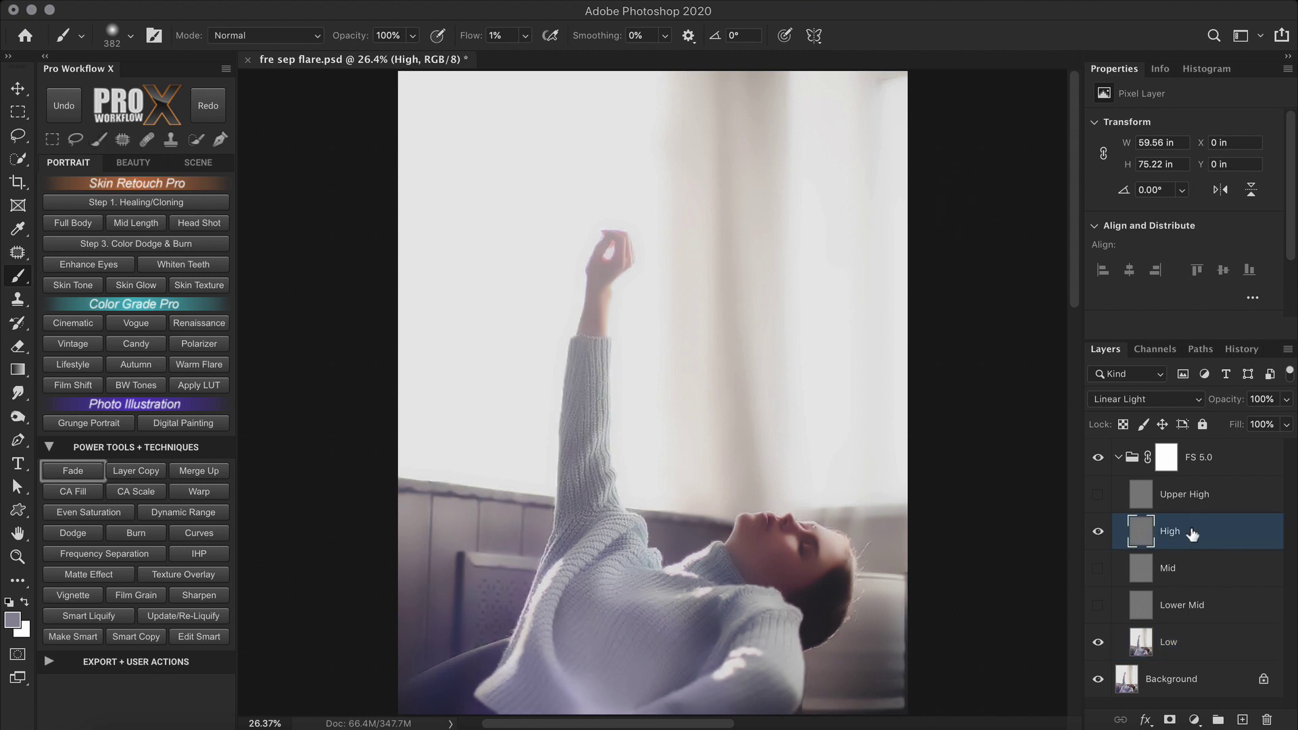
scroll(771, 498, "up", 8)
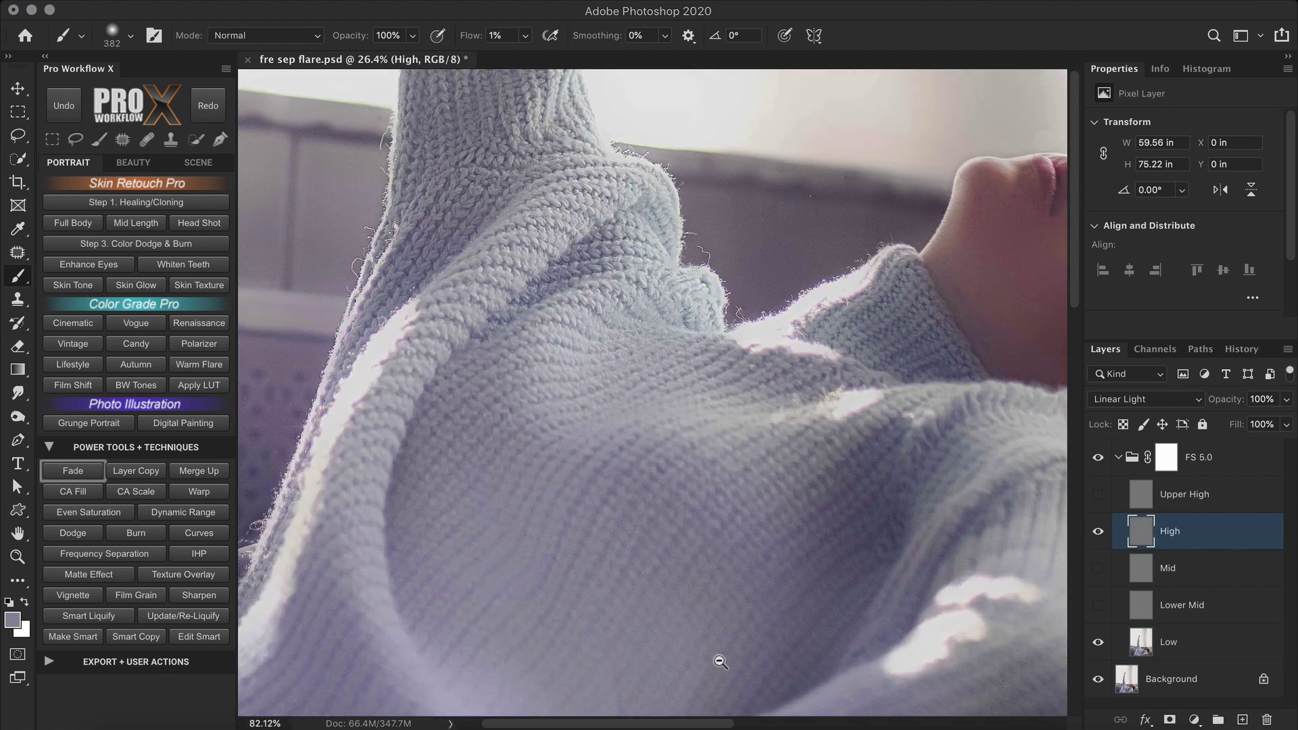
key("v")
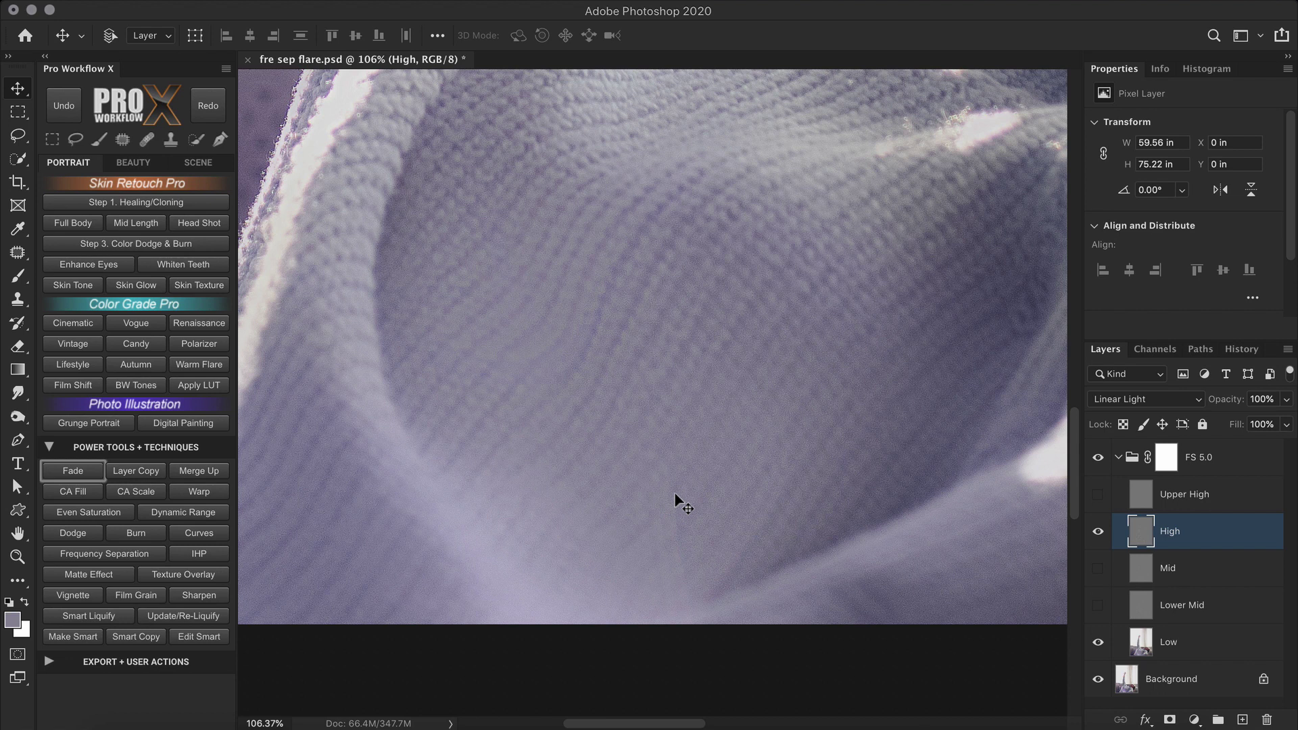
Isolate the High layer by hiding the Low and Background layers, and set the gray brush to Color mode
left_click(1098, 642)
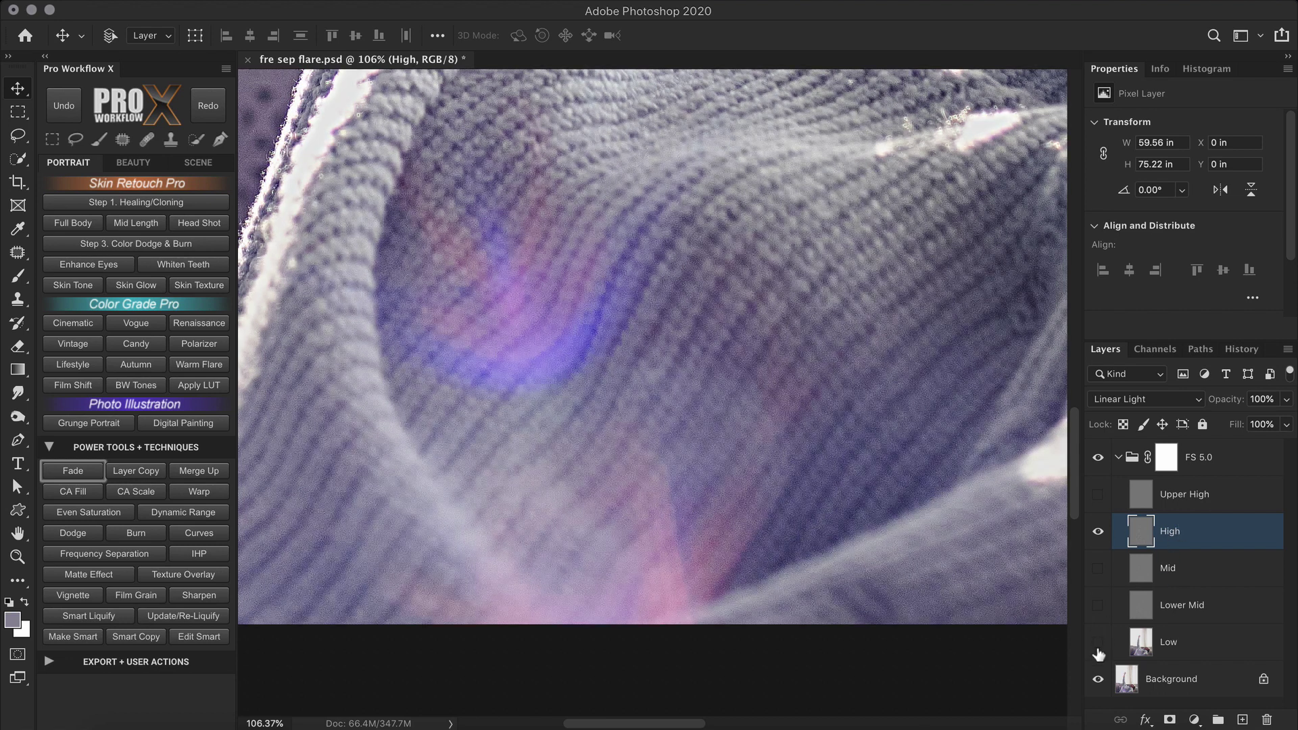
left_click(1097, 679)
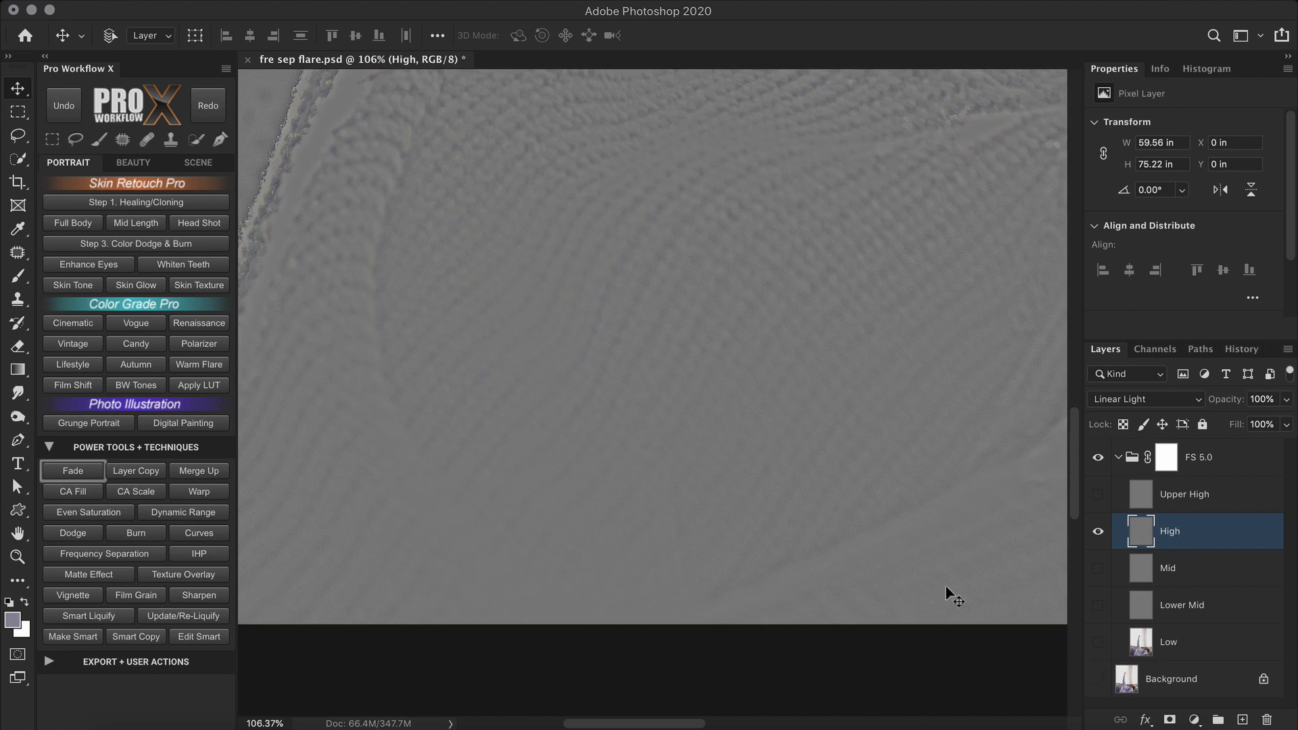
key("b")
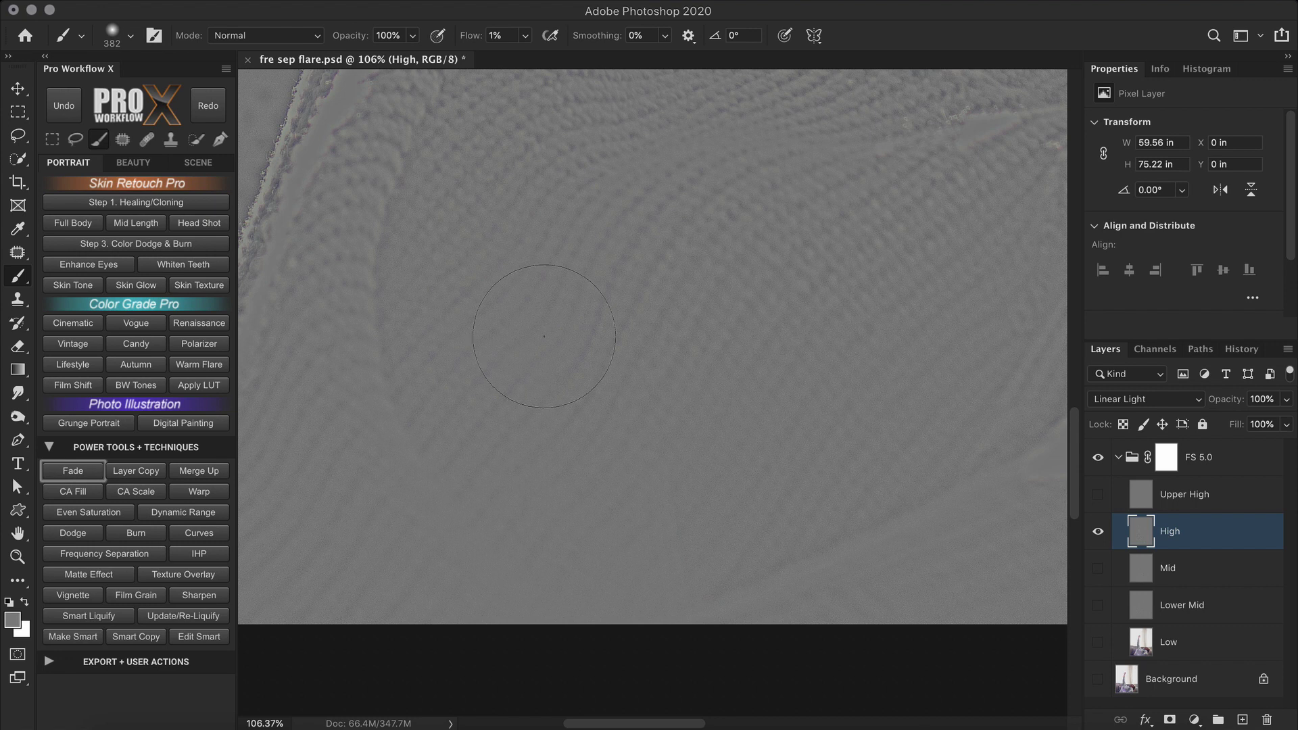
left_click(313, 35)
left_click(309, 455)
Show the Low and Background layers again and switch from the brush to the Move tool
left_click(1097, 642)
left_click(1096, 678)
key("v")
left_click_drag(740, 543, 728, 473)
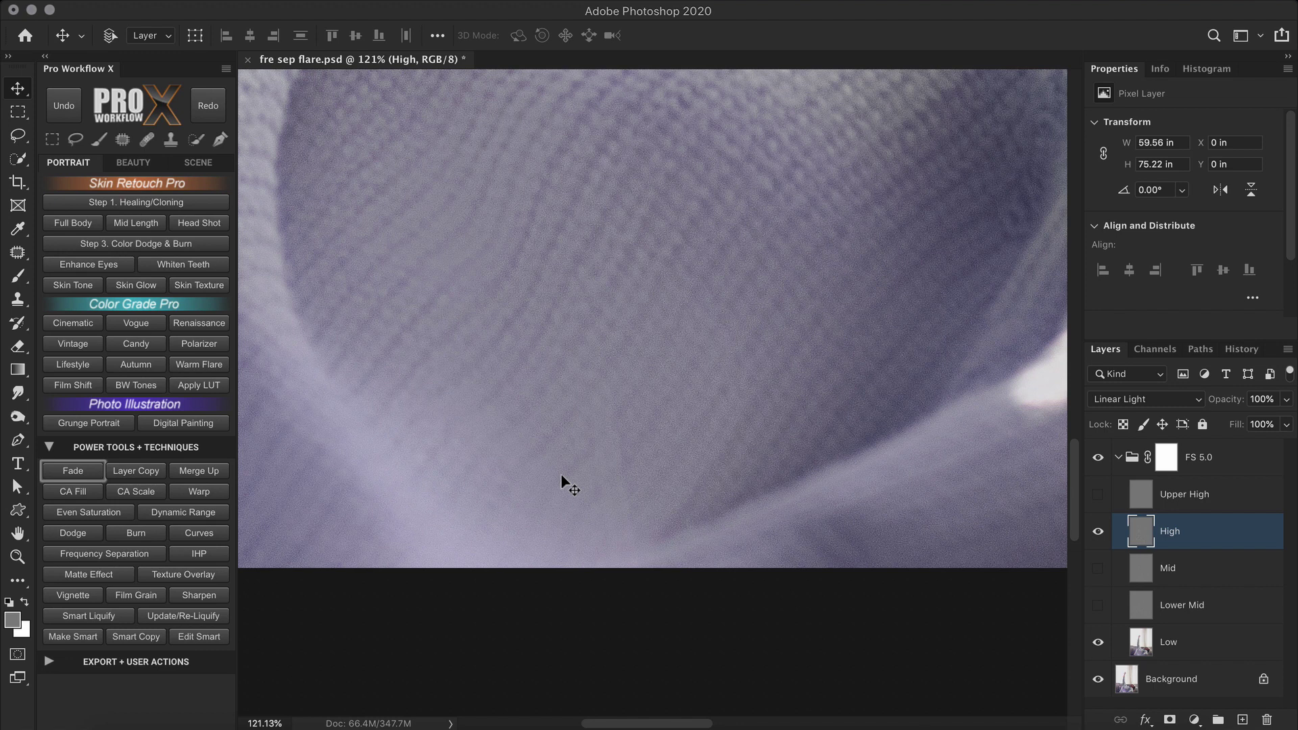
Outline the uneven texture strip above the sweater's lower fold with the Patch tool, undoing the trial patch but keeping the selection
left_click(122, 139)
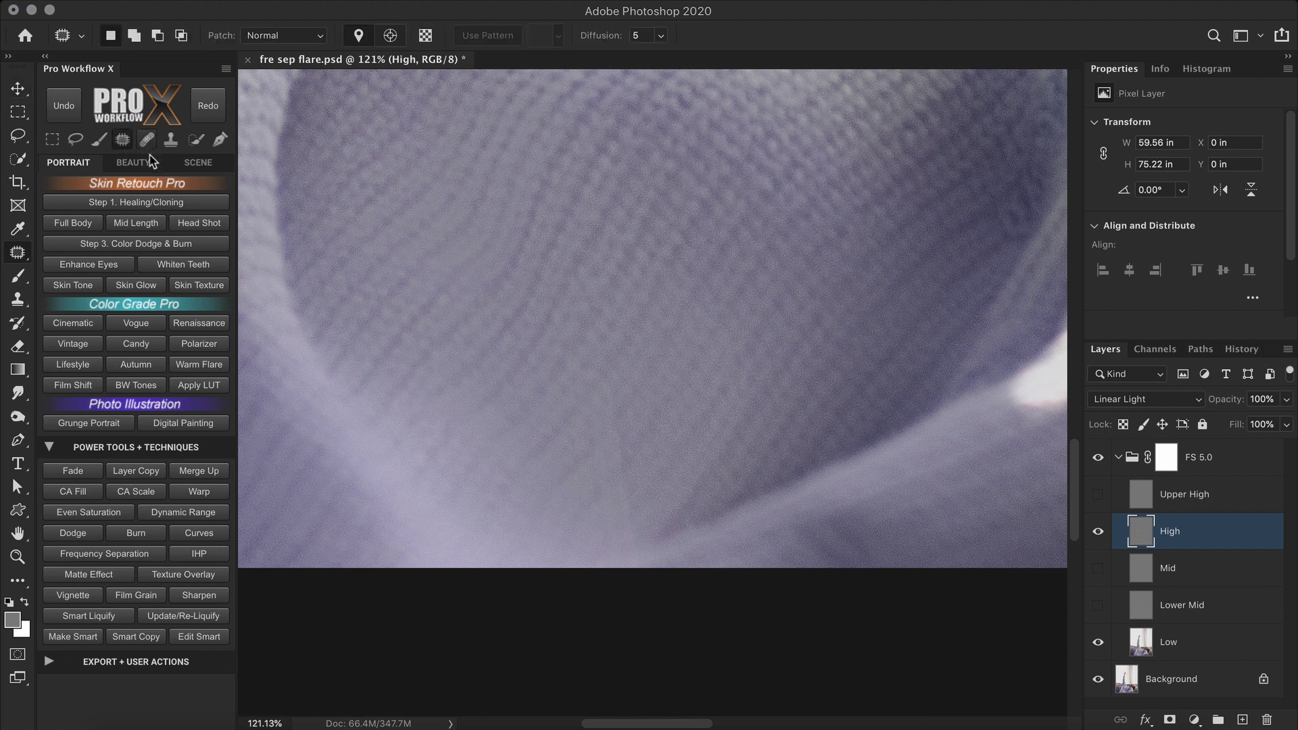
mouse_move(569, 424)
left_mouse_down()
mouse_move(567, 396)
mouse_move(617, 361)
mouse_move(657, 509)
mouse_move(638, 541)
mouse_move(595, 534)
mouse_move(569, 470)
mouse_move(676, 394)
left_mouse_up()
left_click(79, 114)
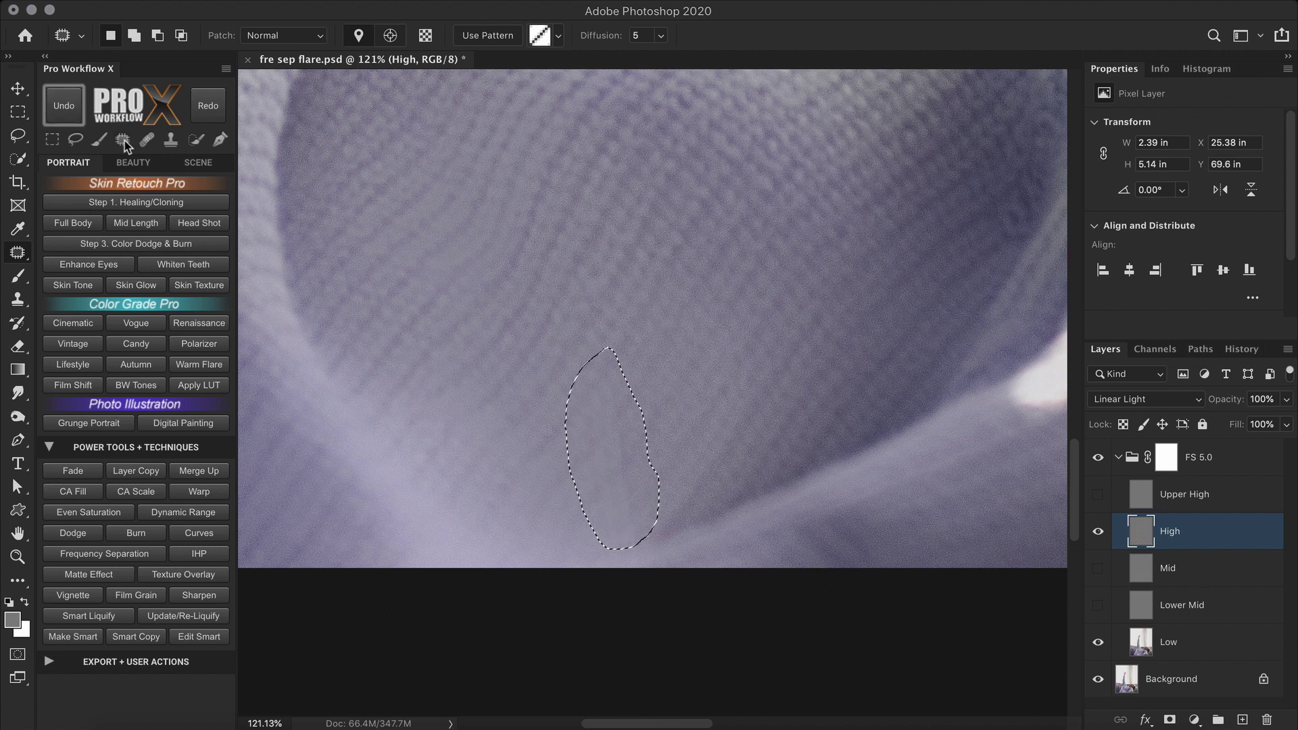
key("shift+Delete")
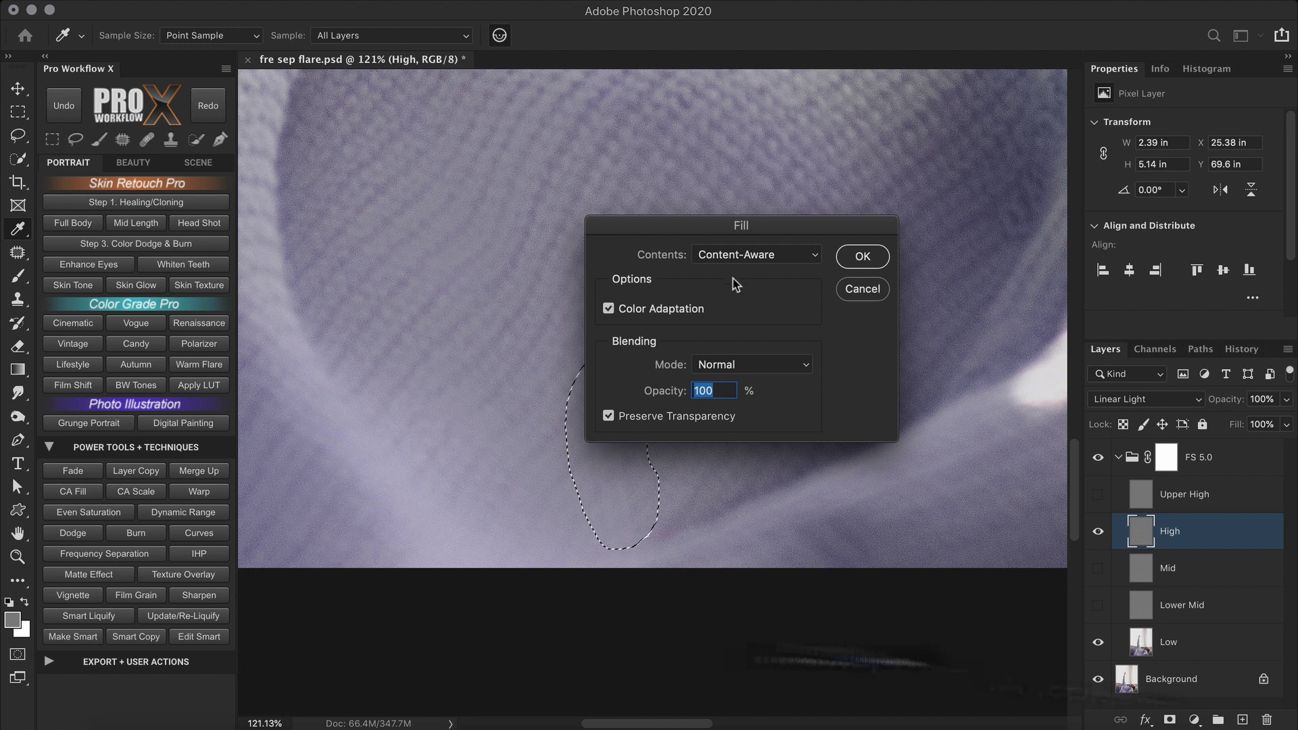
left_click(862, 290)
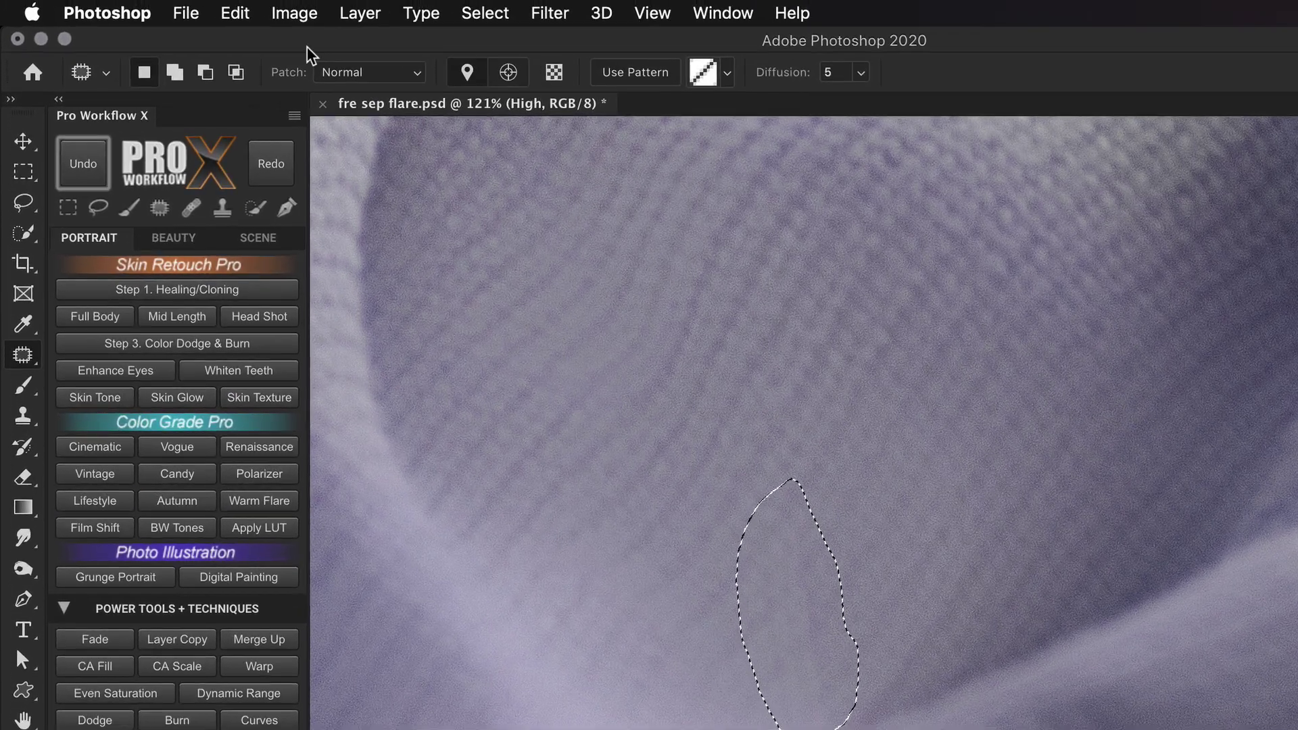
Start a Content-Aware Fill for the selected strip and paint a custom sampling area over the knit on both sides of it
left_click(235, 13)
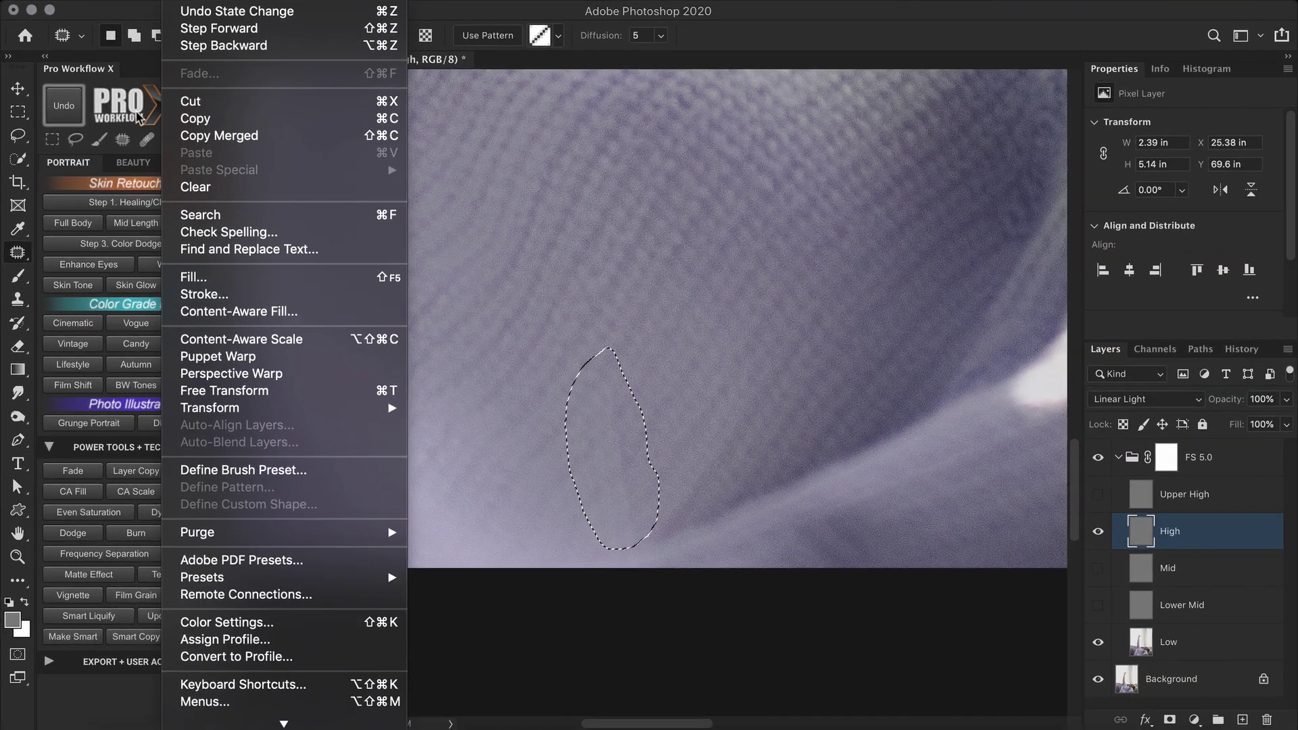
left_click(181, 178)
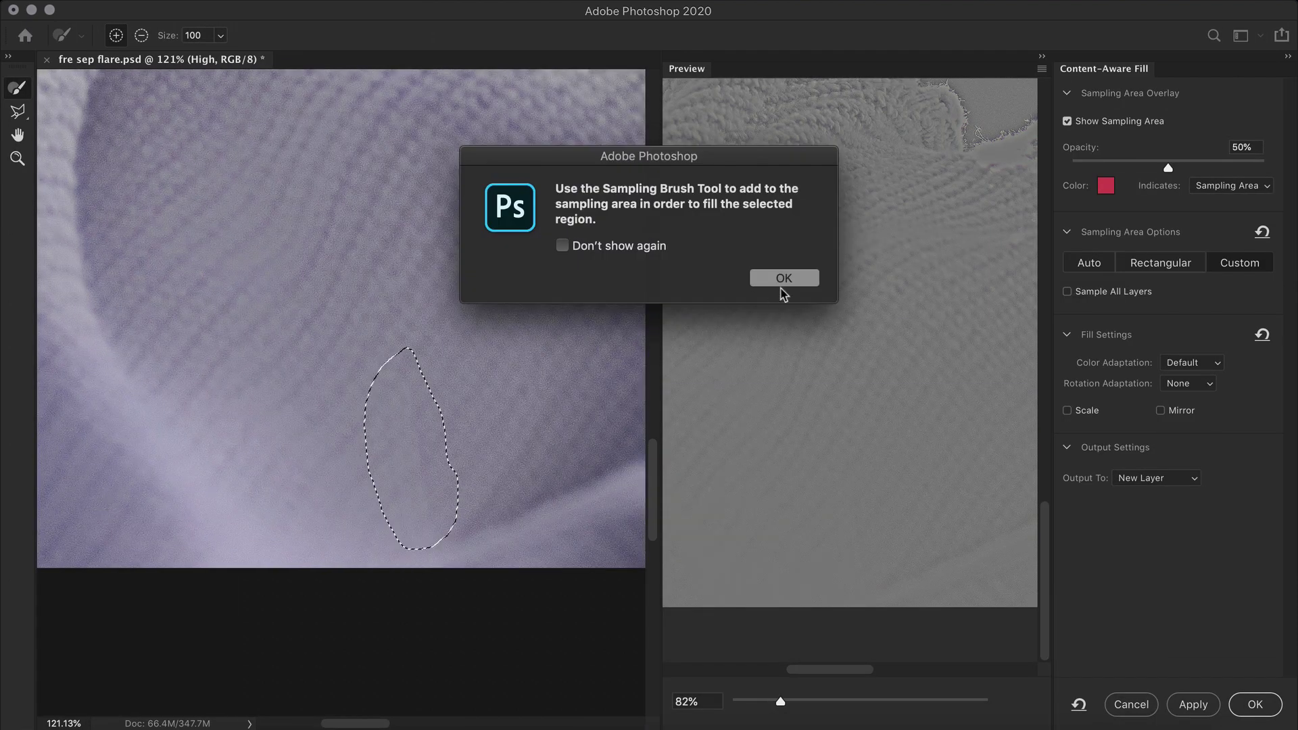
left_click(784, 278)
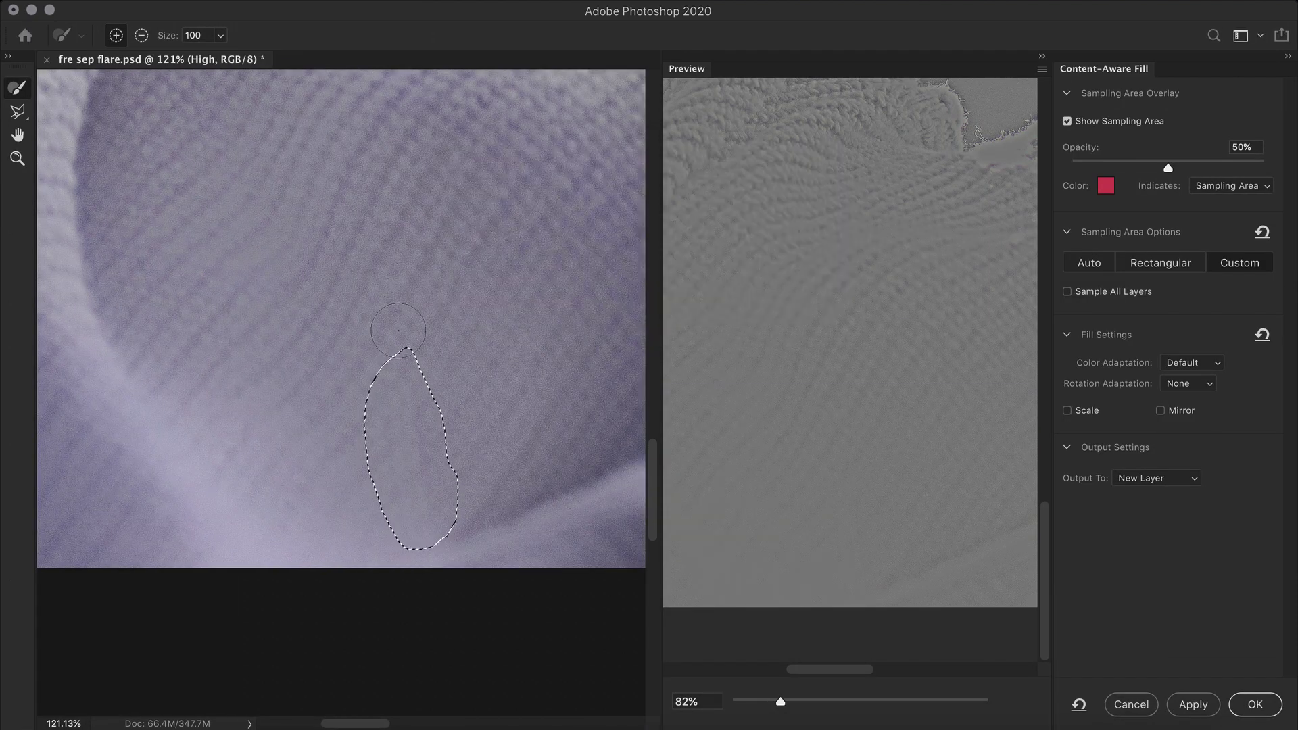
mouse_move(360, 361)
left_mouse_down()
mouse_move(348, 490)
mouse_move(331, 439)
mouse_move(406, 318)
mouse_move(468, 357)
mouse_move(474, 491)
left_mouse_up()
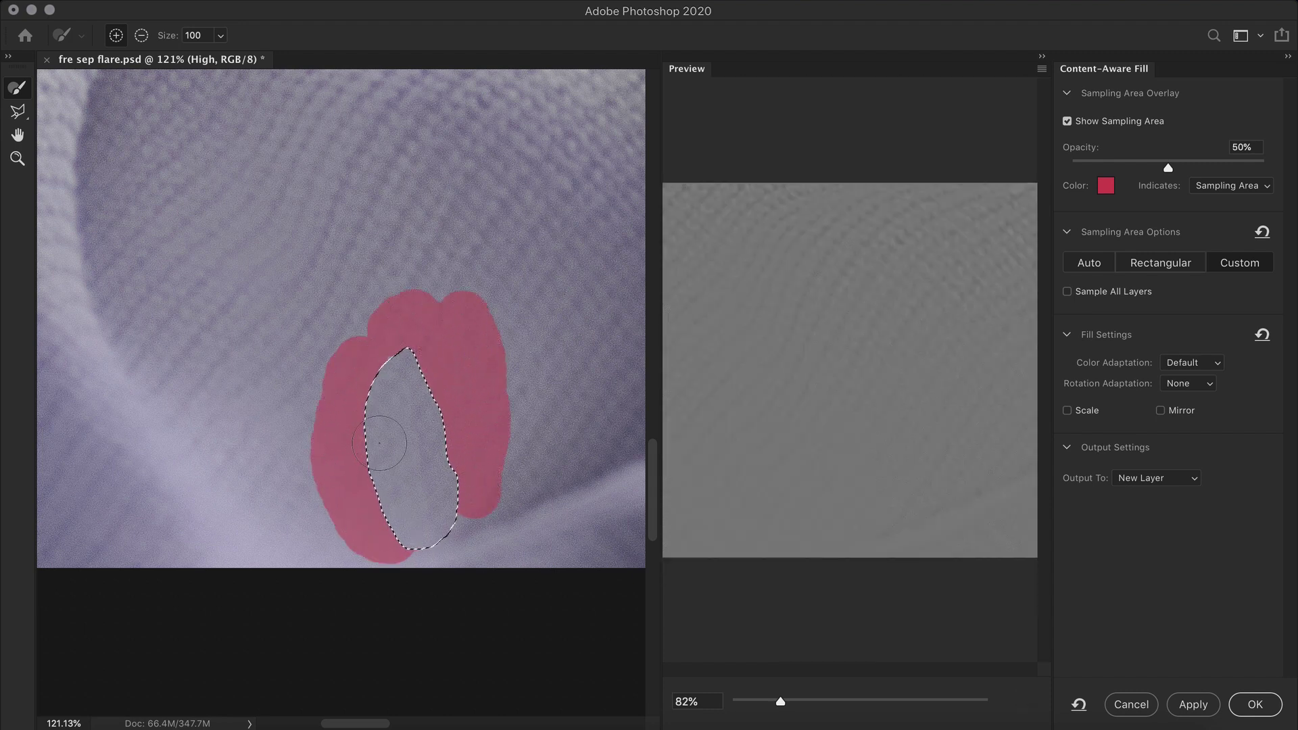
mouse_move(344, 399)
left_mouse_down()
mouse_move(357, 528)
mouse_move(382, 548)
left_mouse_up()
Enable Scale, output to the Current Layer, widen the sampling area beside the strip and apply the Content-Aware Fill
left_click(1066, 411)
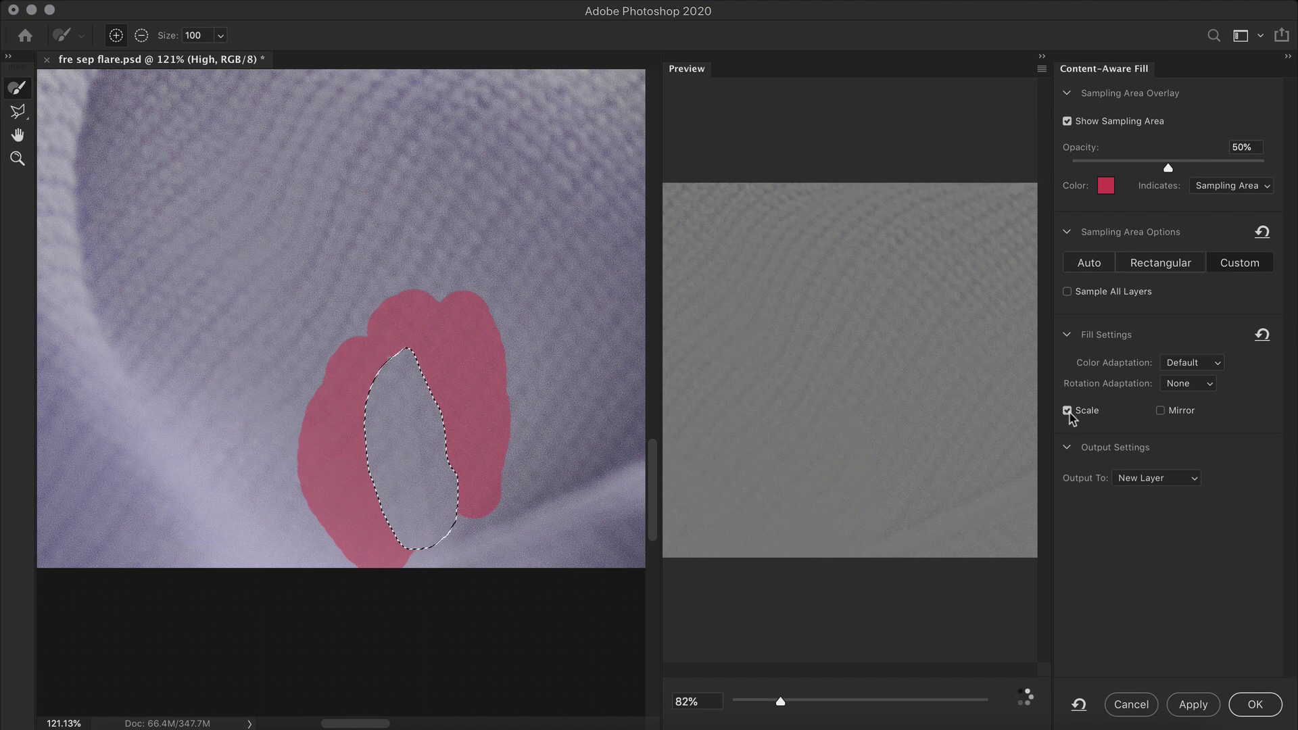
left_click(1143, 477)
left_click(1137, 464)
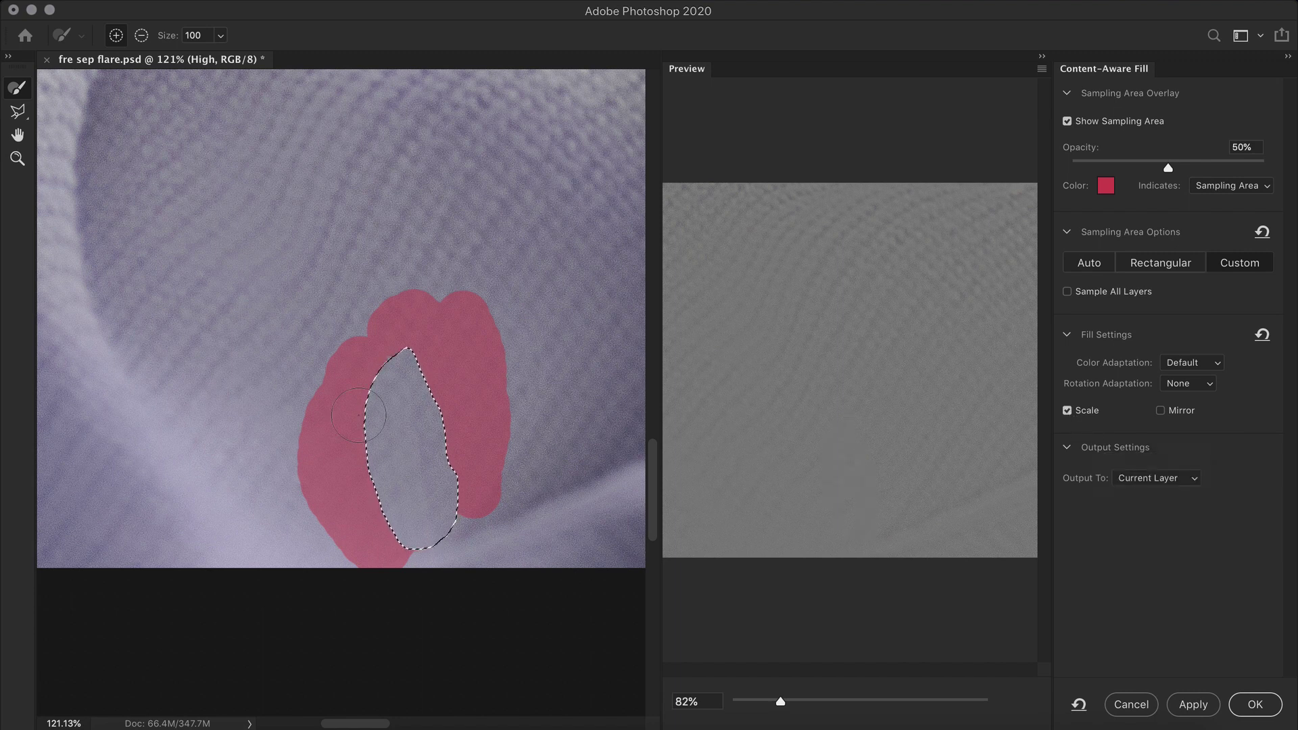
mouse_move(301, 382)
left_mouse_down()
mouse_move(274, 520)
mouse_move(348, 561)
left_mouse_up()
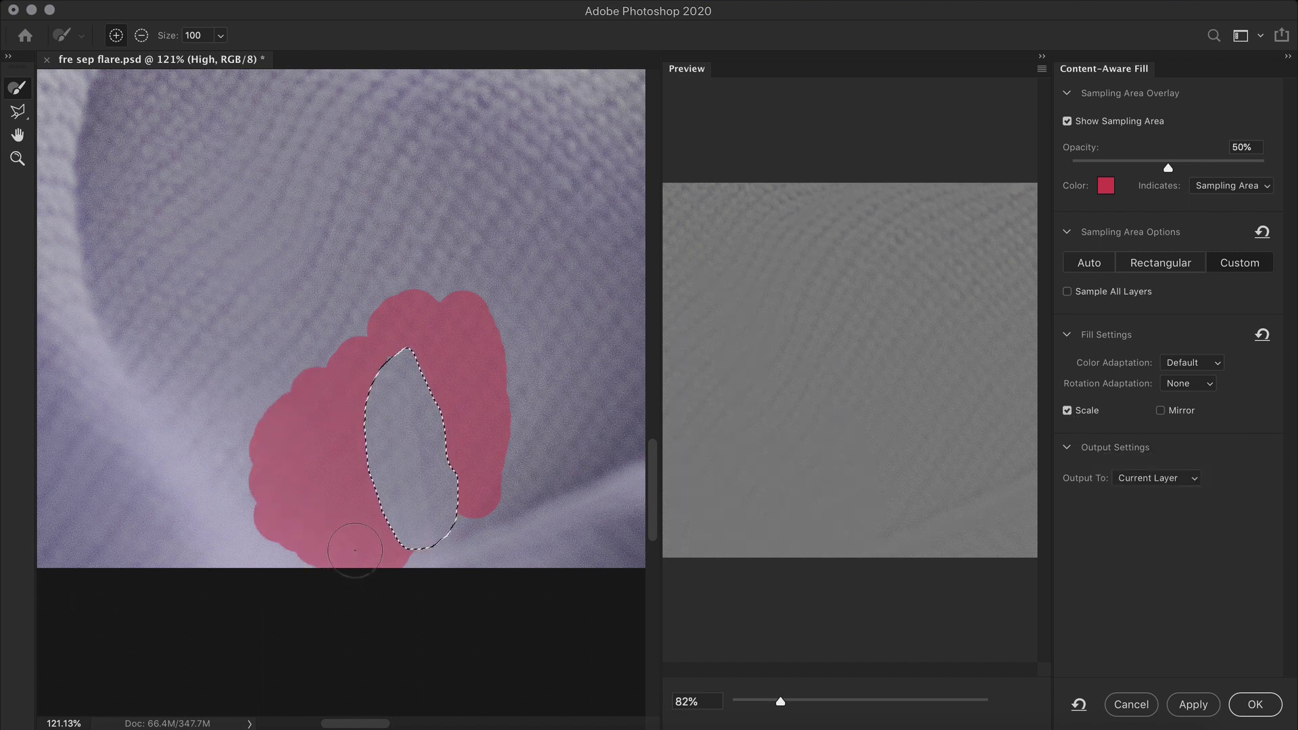
left_click(1254, 704)
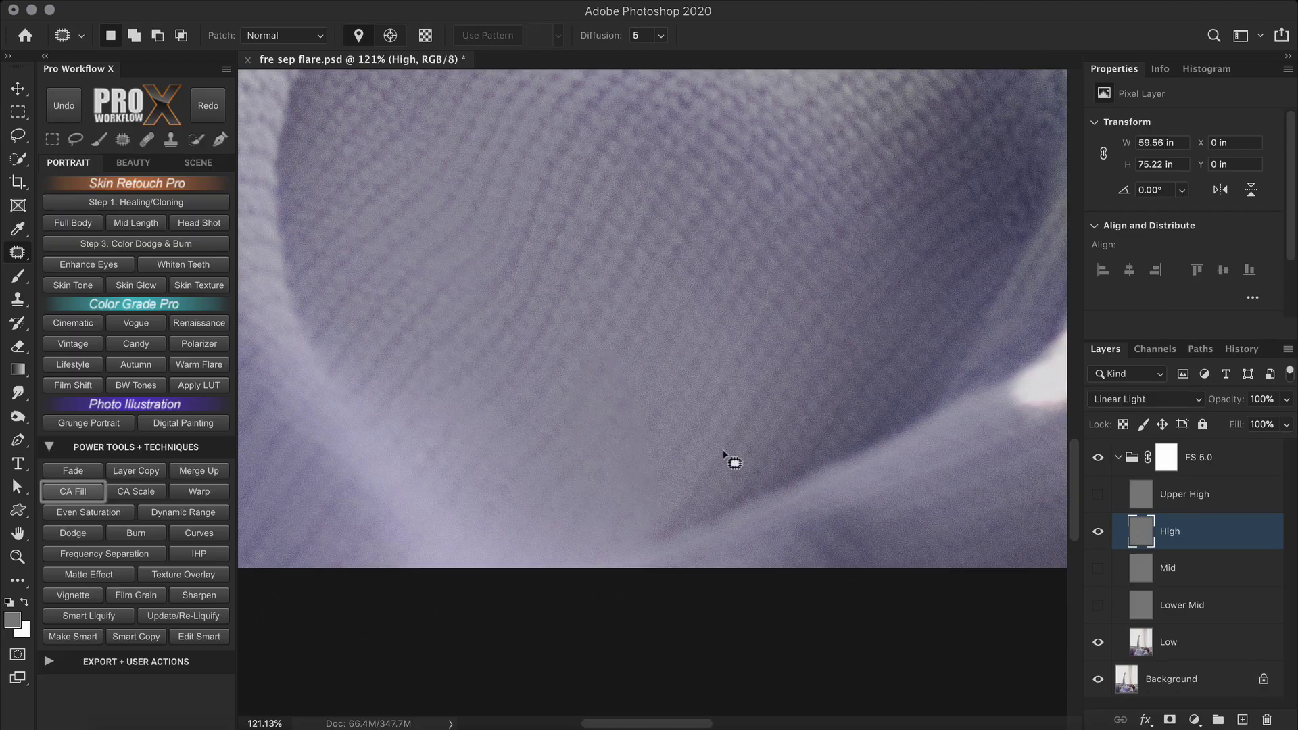
Lasso the lower front of the sweater, feather the selection strongly and copy that High texture to a new layer
scroll(723, 460, "down", 5)
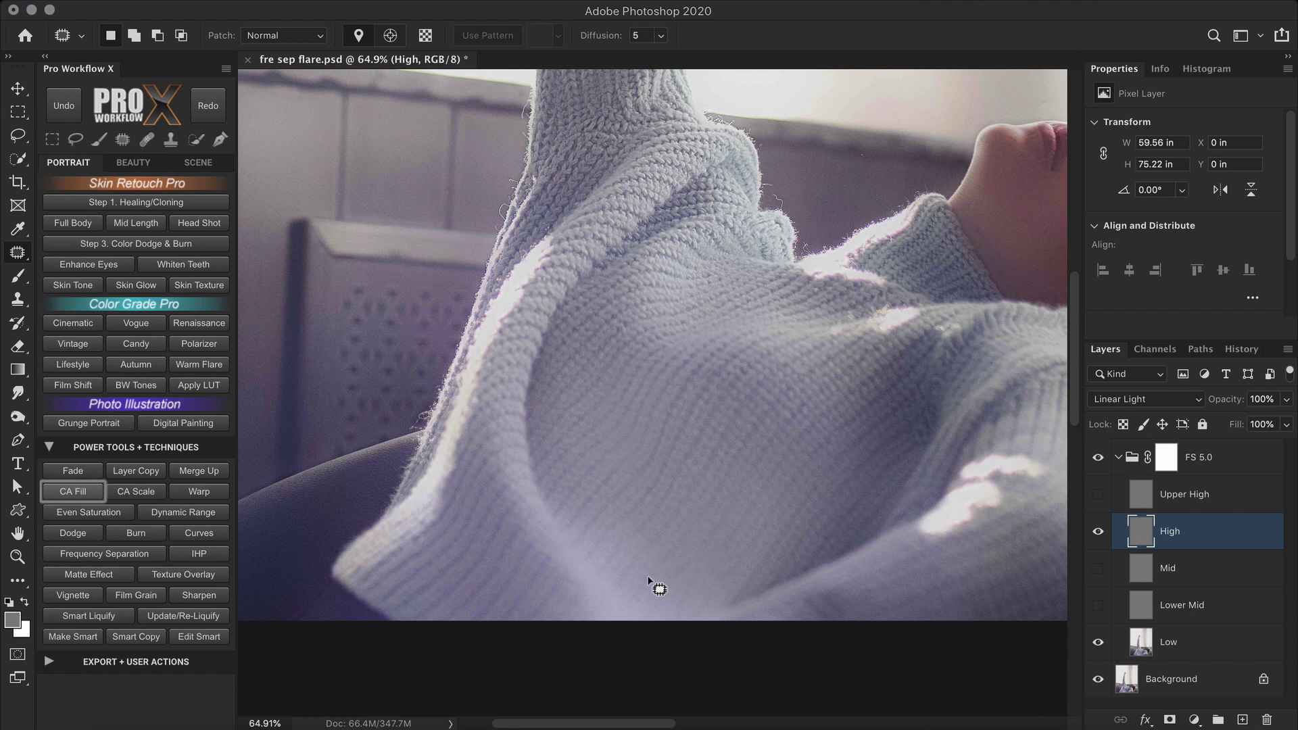
left_click(76, 139)
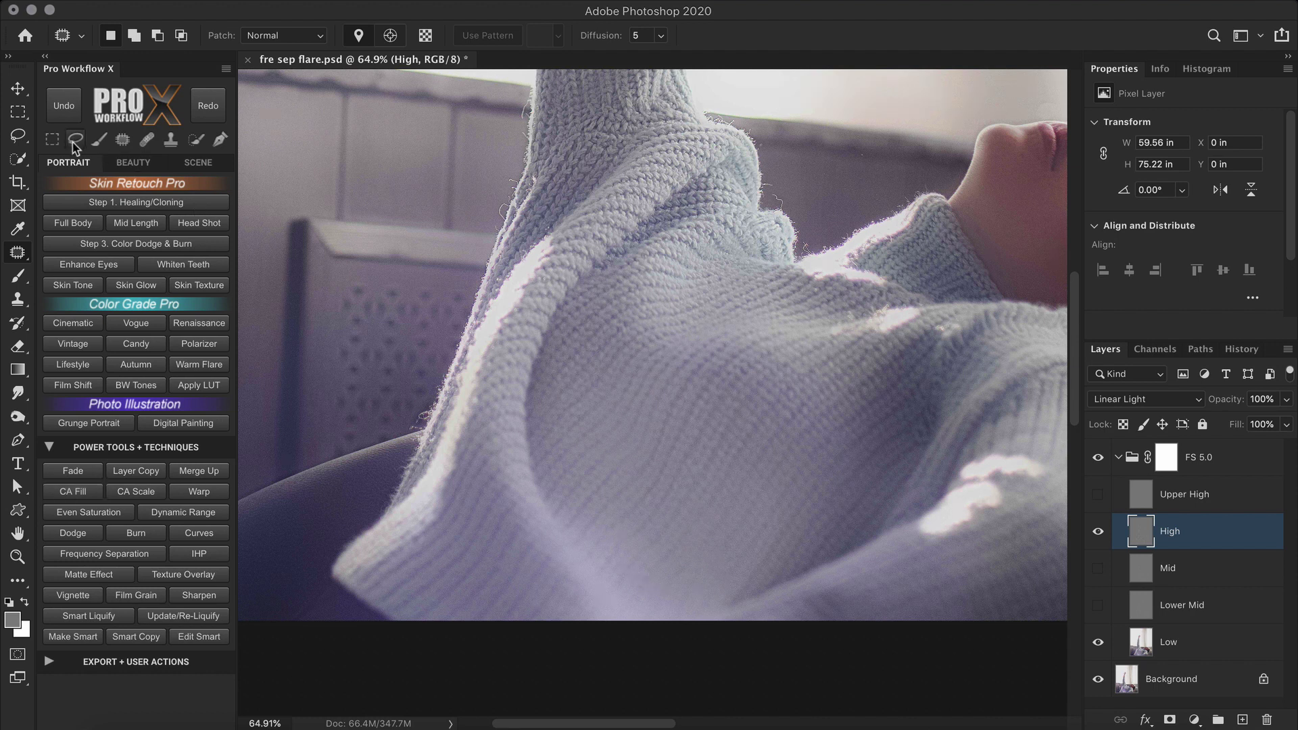
mouse_move(422, 616)
left_mouse_down()
mouse_move(399, 514)
mouse_move(486, 443)
mouse_move(549, 425)
mouse_move(630, 372)
mouse_move(706, 371)
mouse_move(765, 429)
mouse_move(836, 452)
left_mouse_up()
mouse_move(821, 542)
left_mouse_down()
mouse_move(716, 599)
mouse_move(530, 615)
left_mouse_up()
left_click(406, 35)
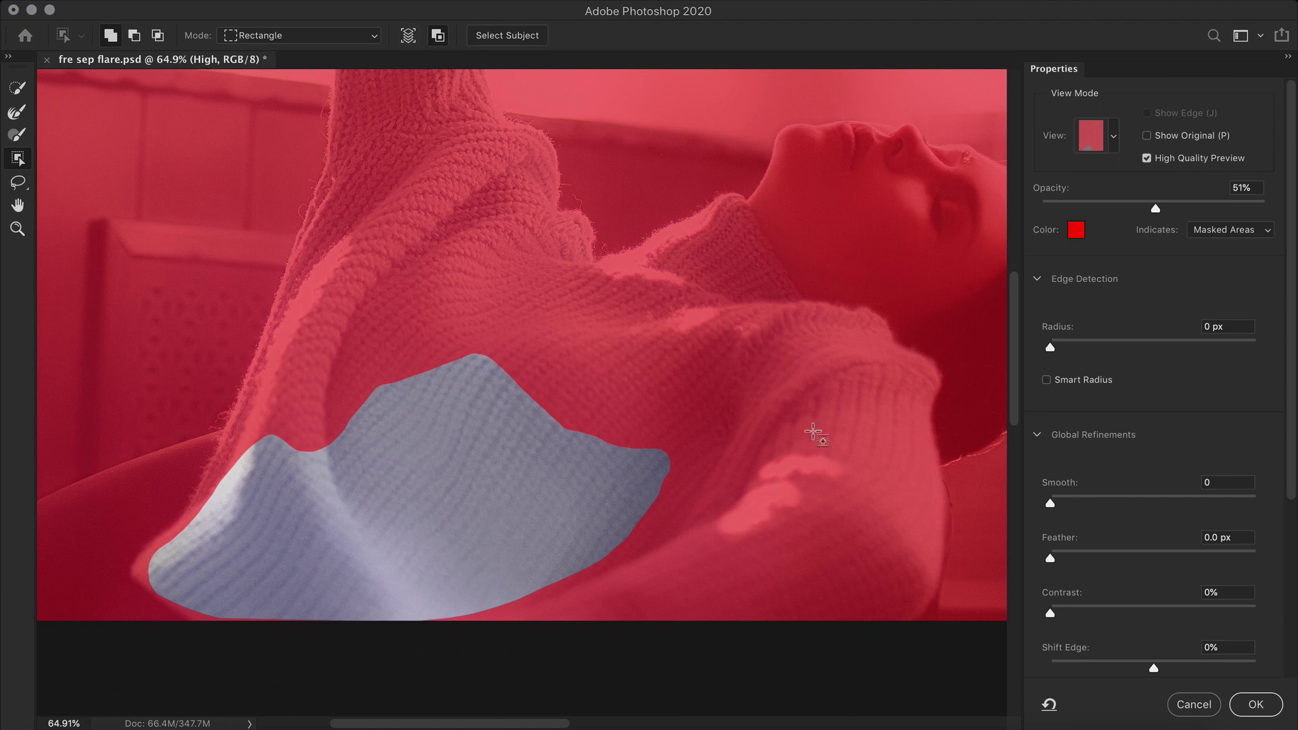
left_click_drag(1050, 558, 1201, 558)
left_click(1255, 705)
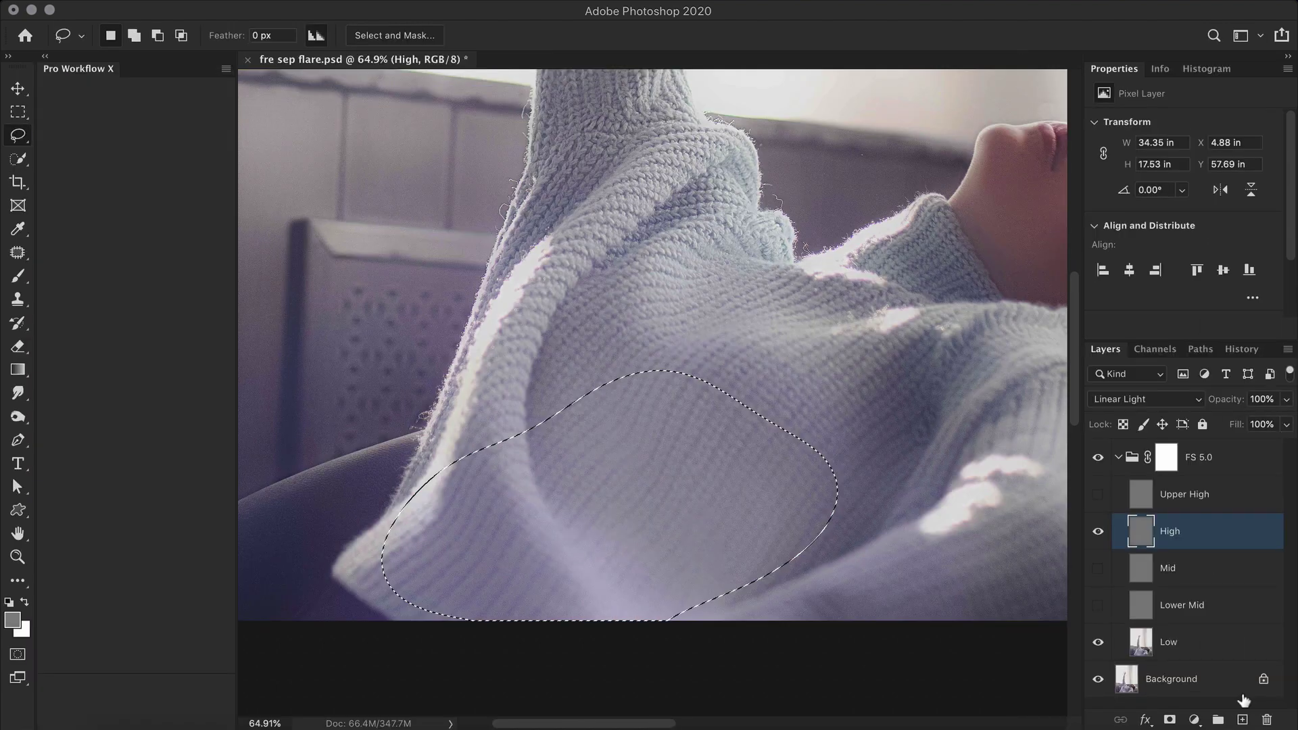
left_click(149, 472)
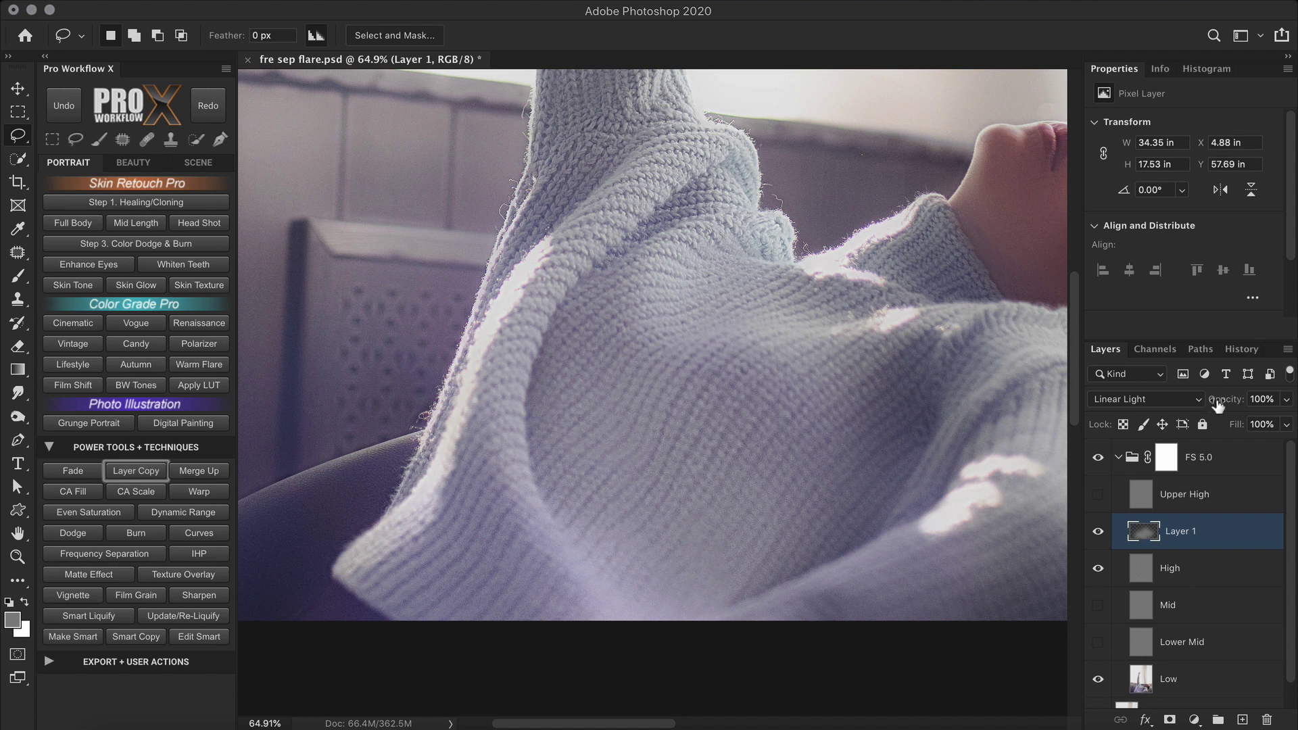
Adjust the copied texture layer's opacity, show the Upper High layer and select the mask of the collapsed FS 5.0 group
left_click_drag(1237, 400, 1228, 400)
left_click(1097, 499)
left_click(1118, 458)
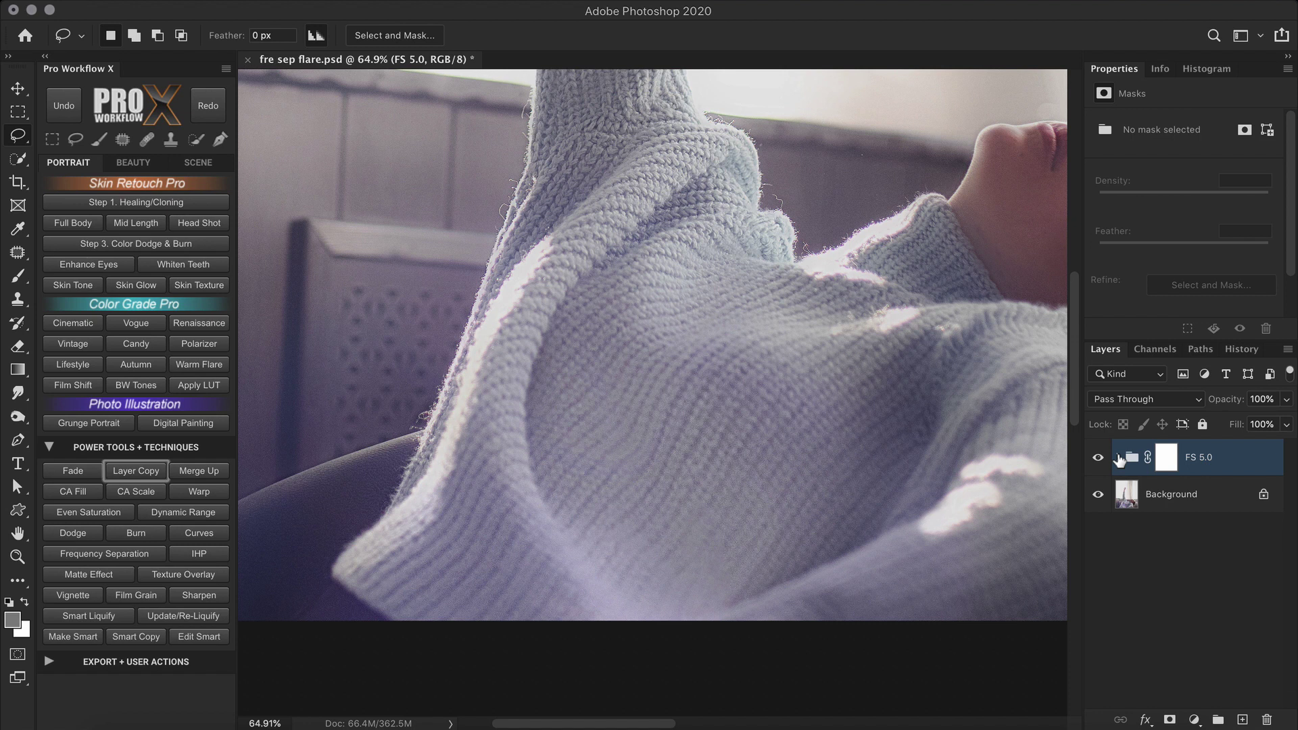
left_click(1166, 461)
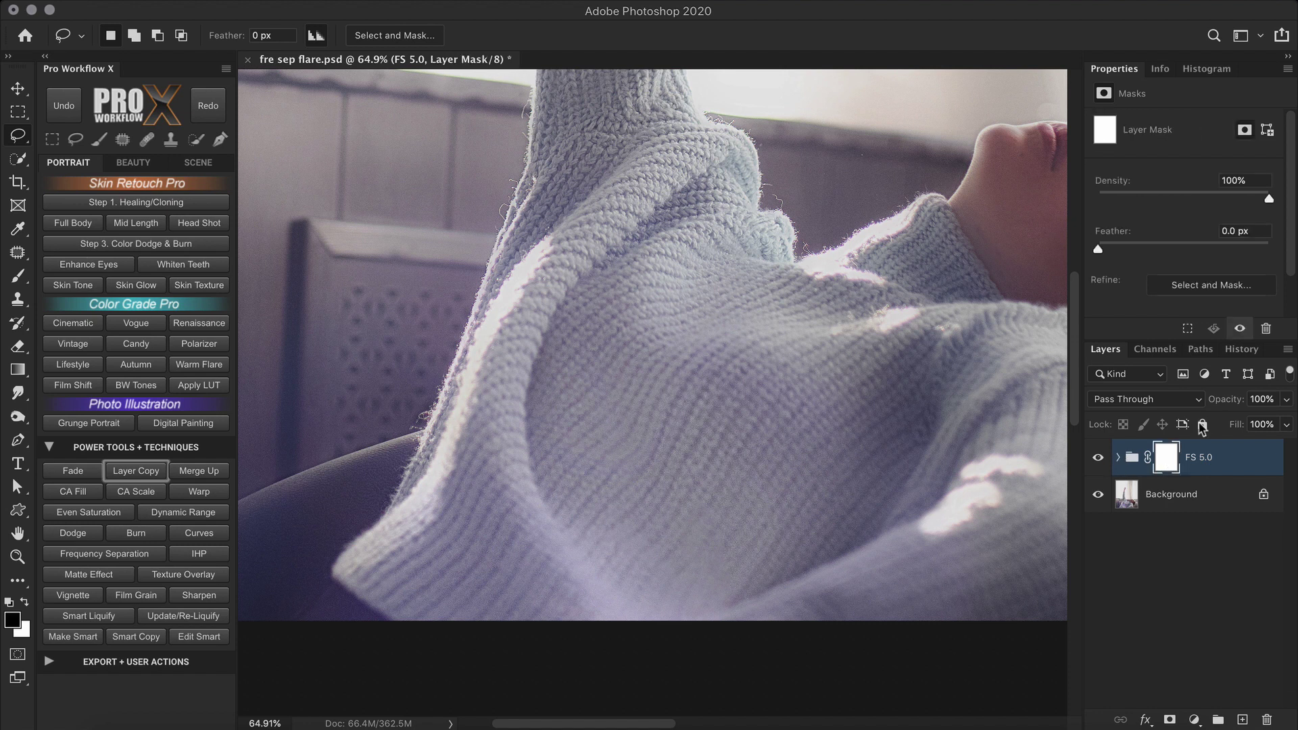
Try inverting the FS 5.0 mask to black and painting white over the flare area, and return the mask to full white
scroll(1292, 267, "down", 2)
left_click(1254, 298)
key("b")
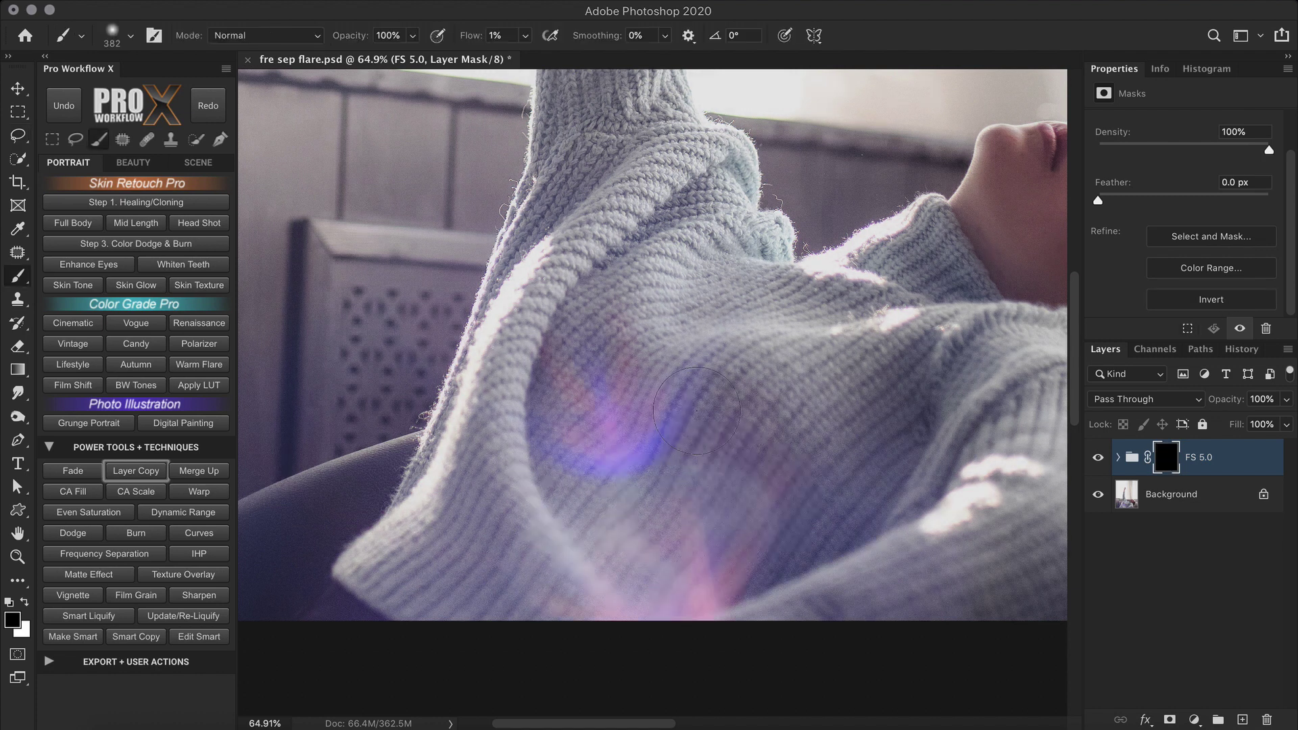
key("x")
mouse_move(624, 407)
left_mouse_down()
mouse_move(589, 379)
mouse_move(601, 439)
mouse_move(579, 387)
mouse_move(582, 418)
mouse_move(728, 427)
mouse_move(710, 422)
mouse_move(747, 540)
mouse_move(614, 584)
mouse_move(624, 541)
mouse_move(723, 560)
mouse_move(720, 583)
mouse_move(546, 407)
mouse_move(573, 401)
mouse_move(647, 499)
left_mouse_up()
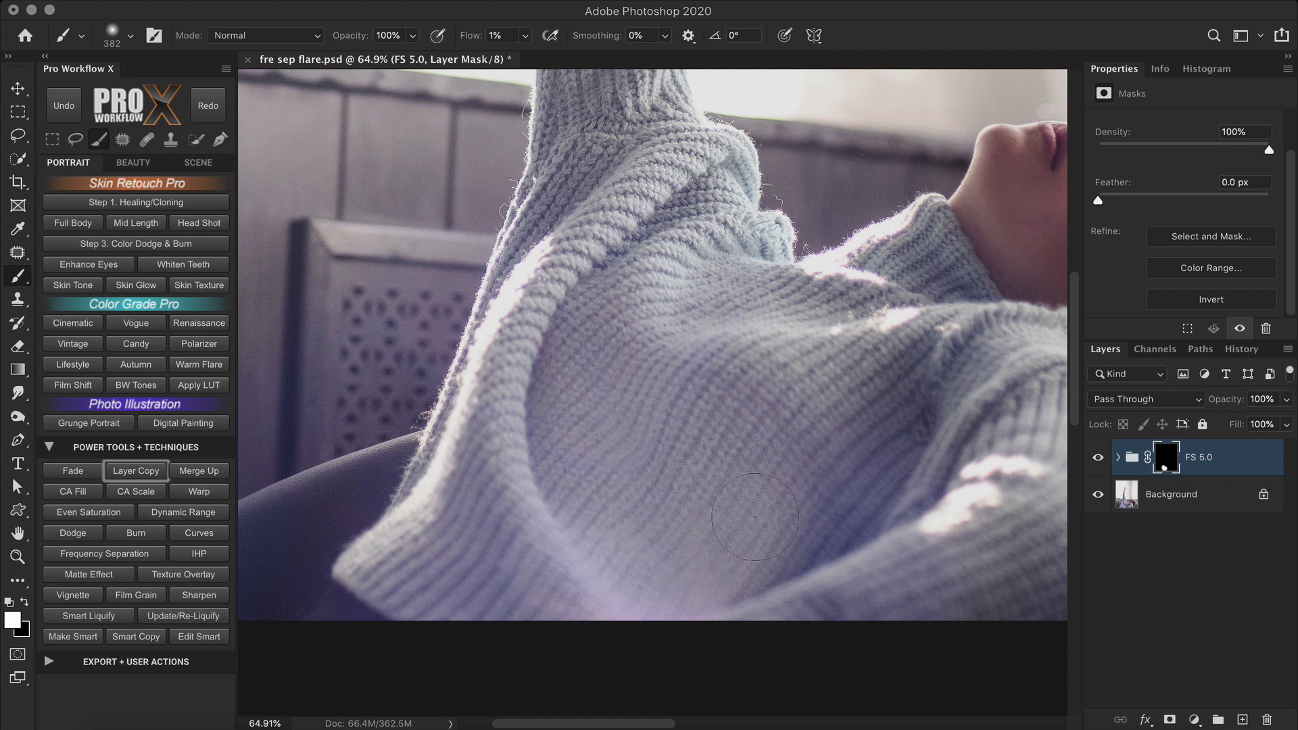
left_click_drag(755, 517, 765, 508)
key("ctrl+i")
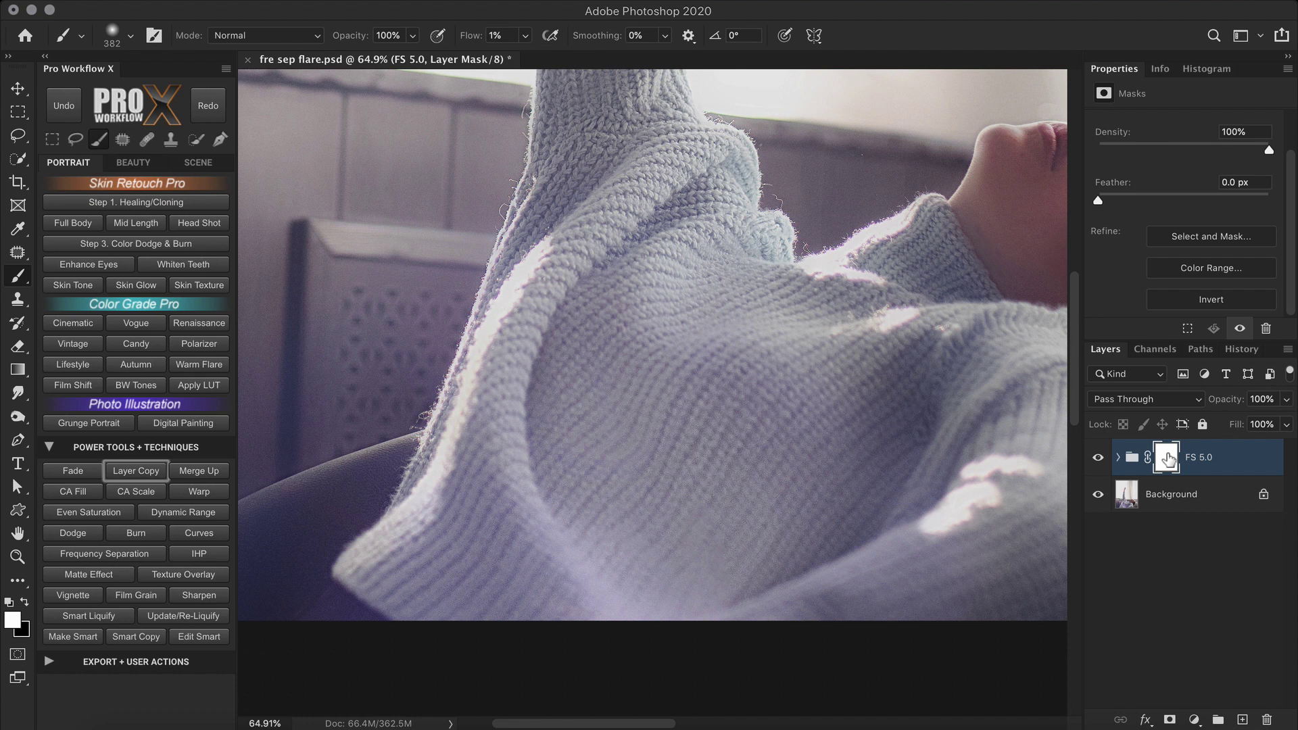
Paint black on the FS 5.0 mask over the face, raised arm, curtains and wall with a brush enlarged to 1094, and compare before and after
scroll(777, 313, "down", 5)
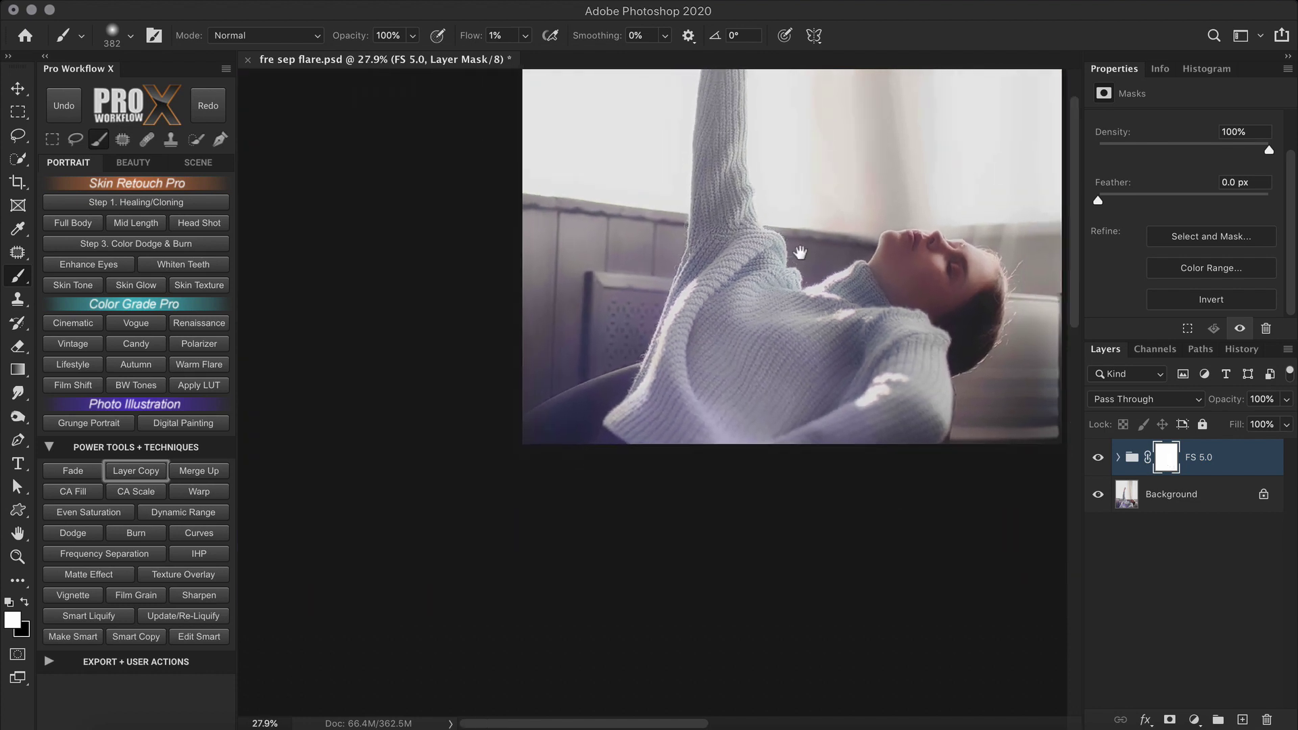
scroll(817, 356, "up", 3)
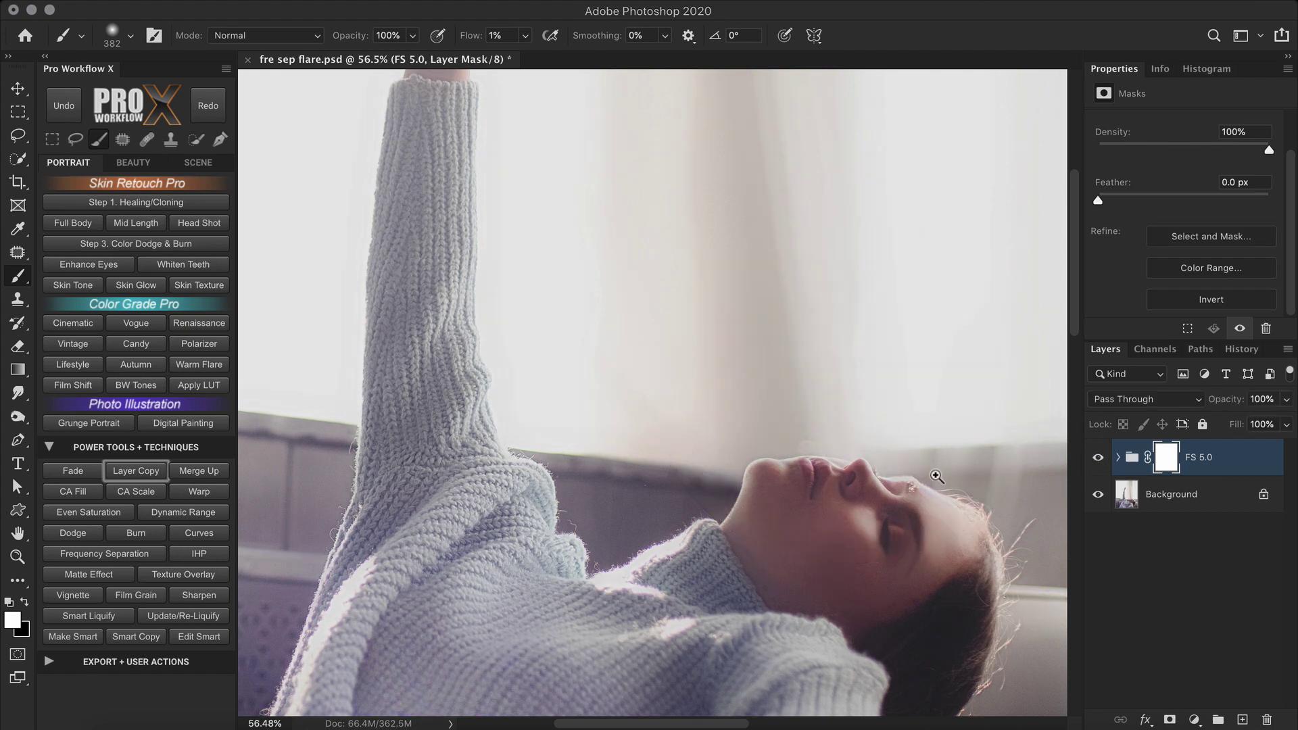
scroll(936, 476, "down", 4)
key("x")
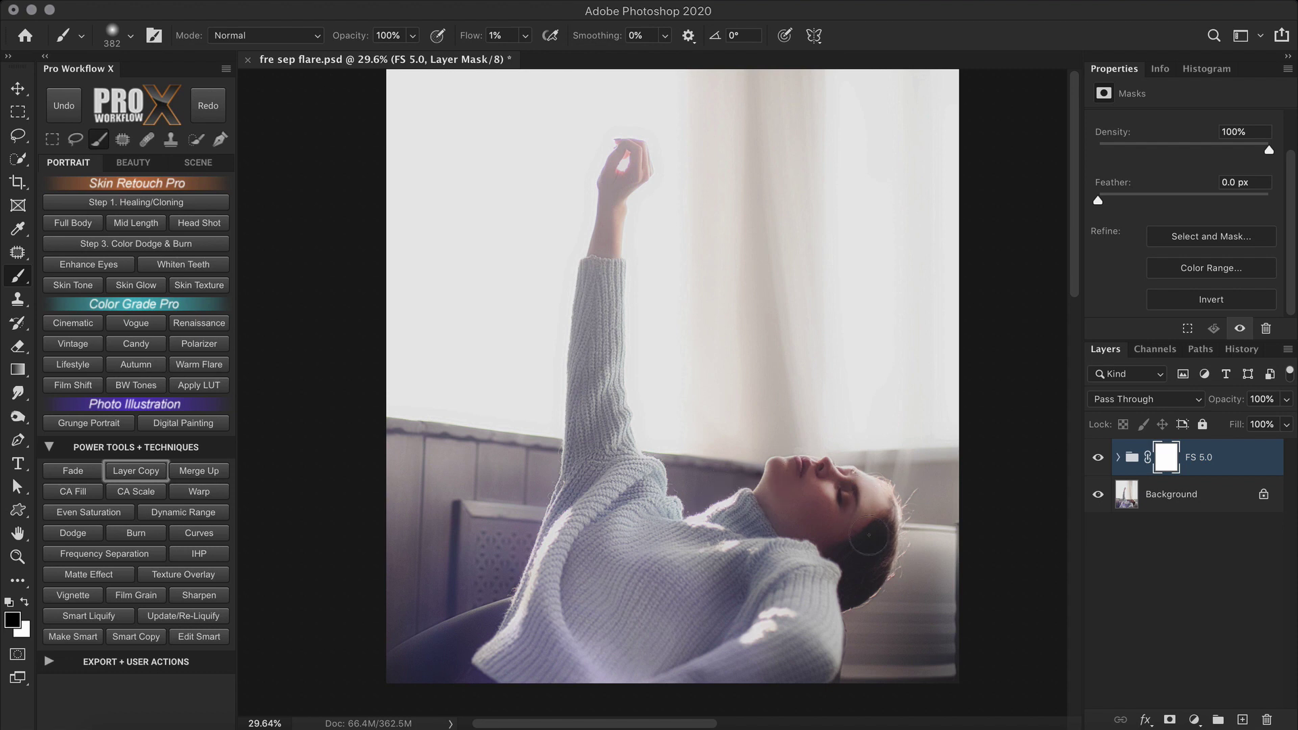
left_click_drag(837, 484, 845, 478)
left_click_drag(609, 367, 612, 313)
left_click_drag(608, 304, 680, 312, "ctrl+alt")
mouse_move(793, 201)
left_mouse_down()
mouse_move(820, 304)
mouse_move(904, 474)
mouse_move(913, 586)
left_mouse_up()
mouse_move(430, 452)
left_mouse_down()
mouse_move(439, 522)
mouse_move(419, 595)
mouse_move(446, 587)
mouse_move(408, 643)
mouse_move(372, 623)
left_mouse_up()
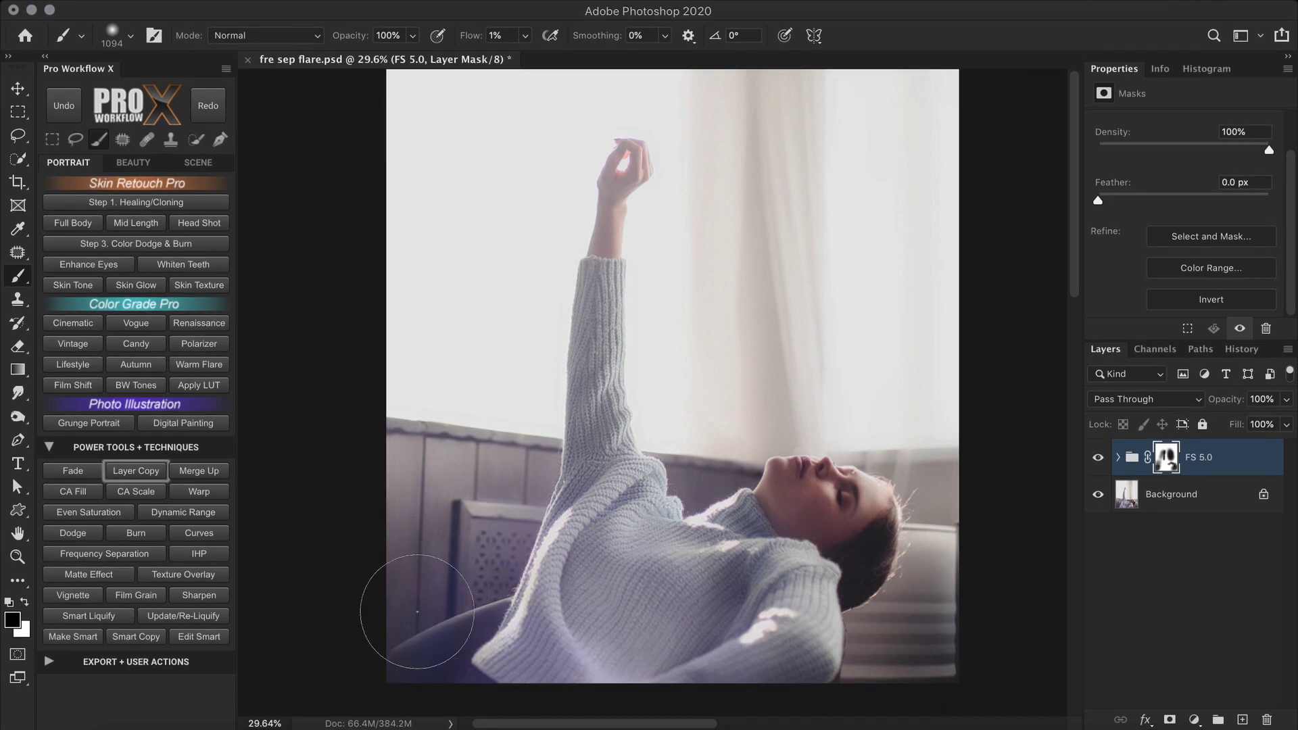
left_click(1097, 461)
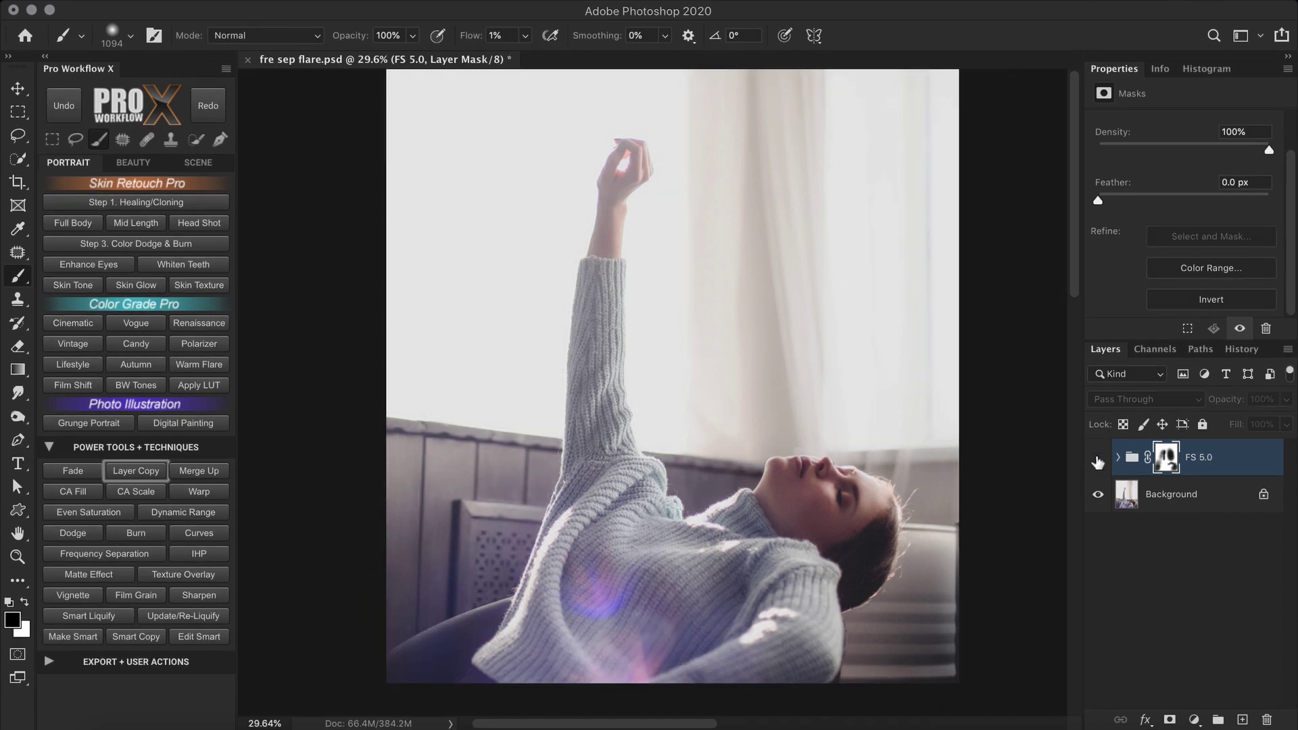
left_click(1098, 462)
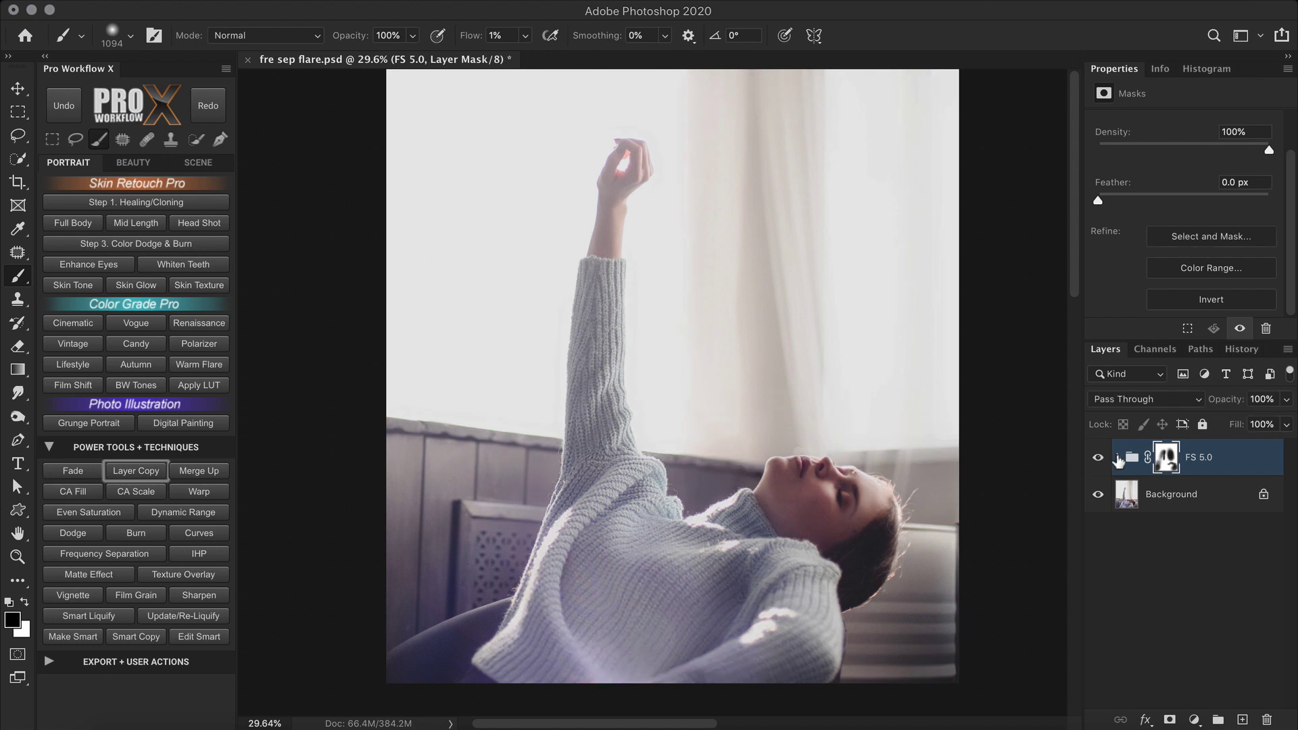
Expand the FS 5.0 group, show the Mid and Lower Mid layers and put both into a new group
left_click(1117, 458)
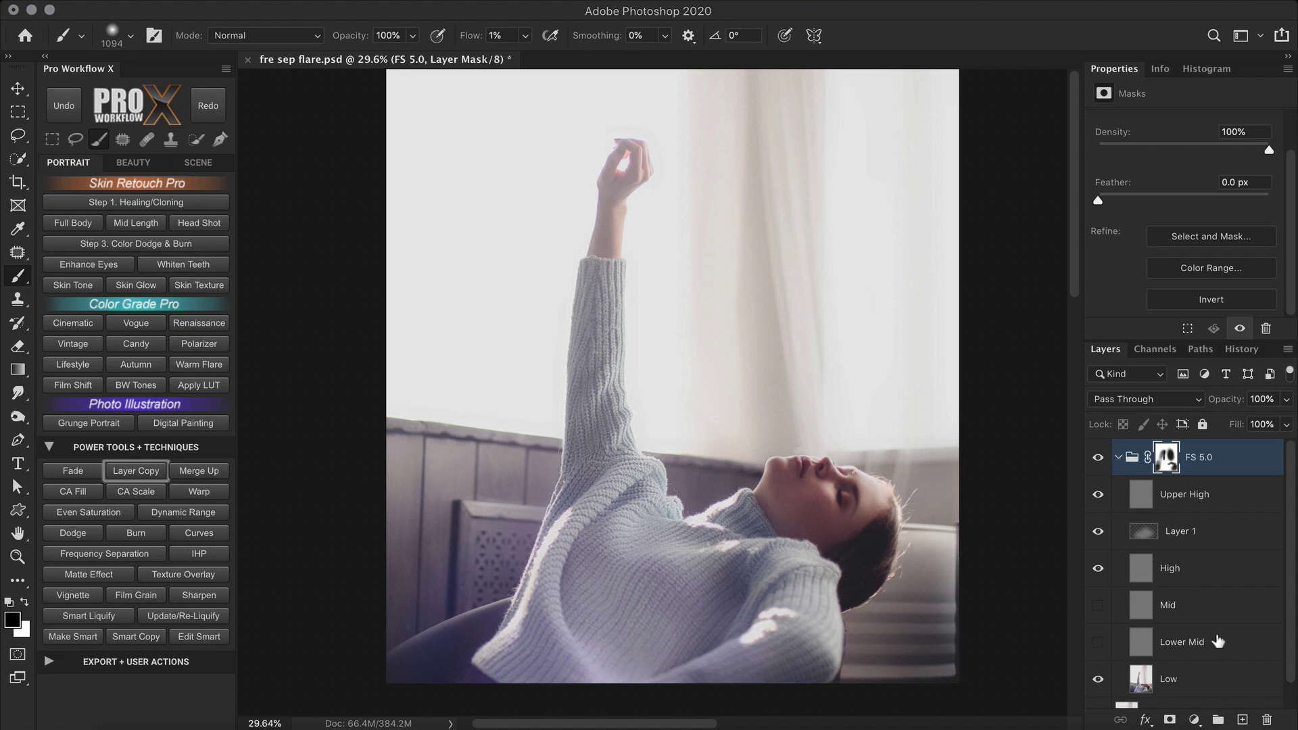
left_click(1097, 605)
left_click(1099, 642)
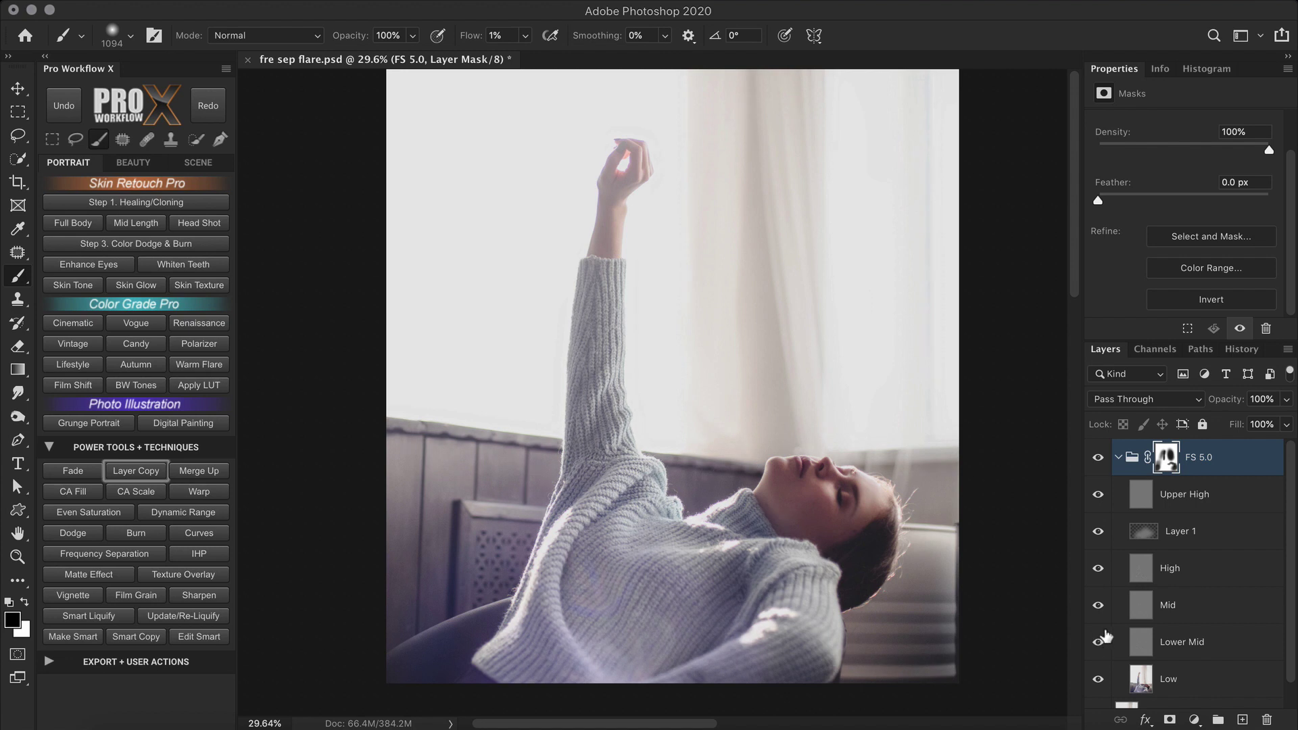
left_click(1210, 605)
left_click(1215, 636, "shift")
key("ctrl+g")
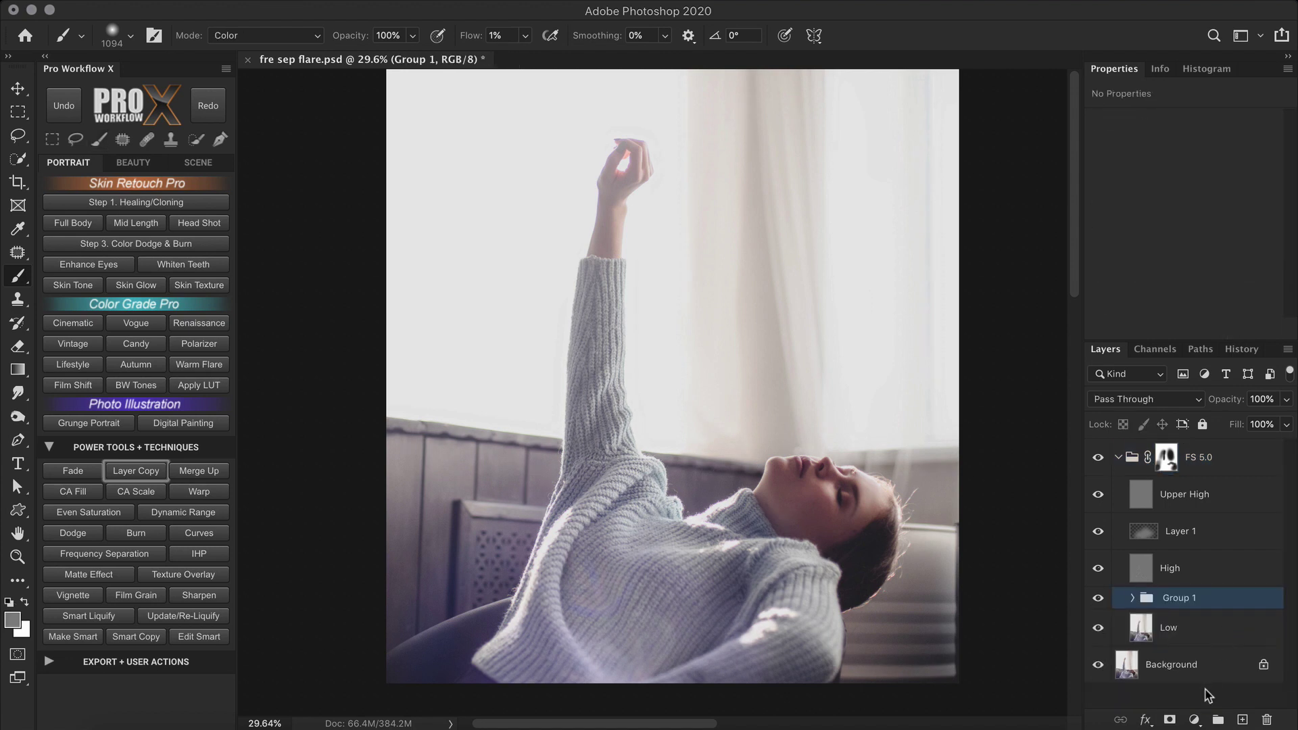
Add a mask to Group 1, paint black over the sweater's flare area, lower the group's opacity, and collapse FS 5.0
left_click(1170, 719)
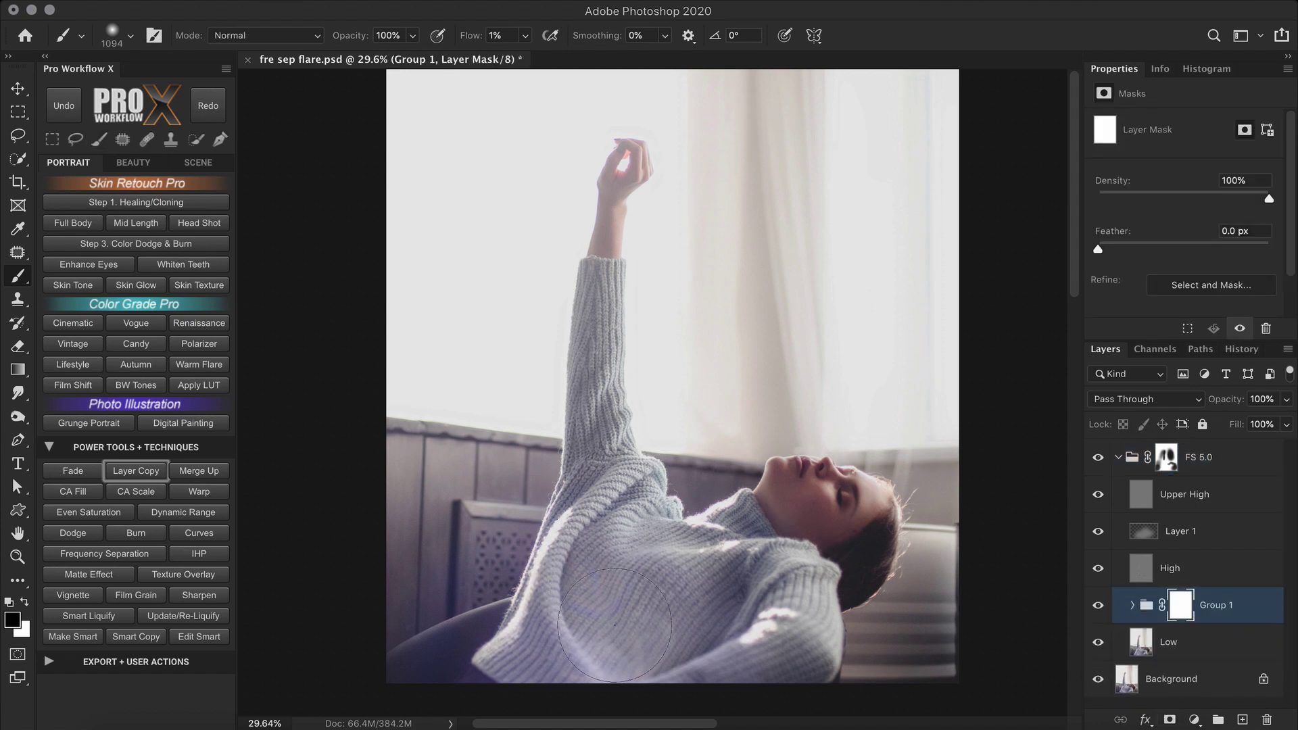
left_click_drag(613, 625, 594, 581)
left_click_drag(1229, 403, 1209, 404)
left_click(1097, 605)
left_click(1096, 605)
left_click(1118, 458)
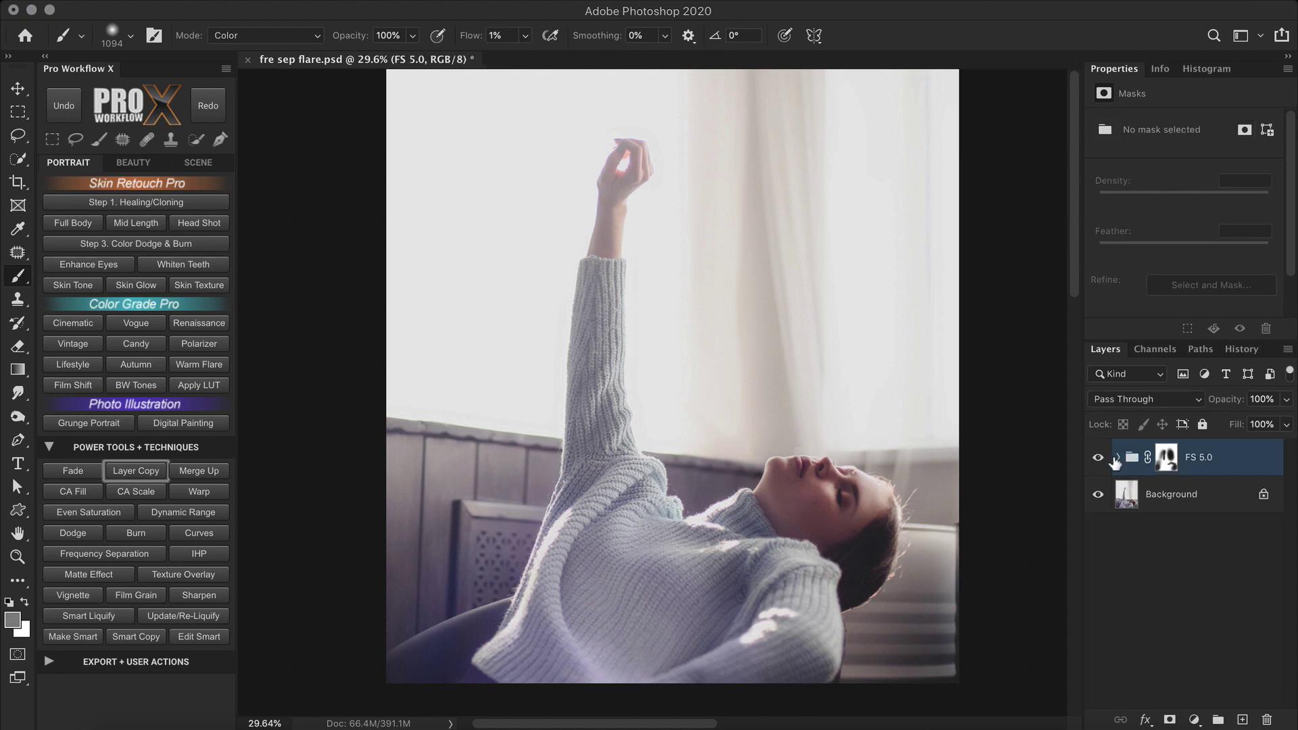
Add a Burn (Darken) curves layer, paint white on its mask over the sweater's flare area and fade the stroke to 56%
left_click(150, 534)
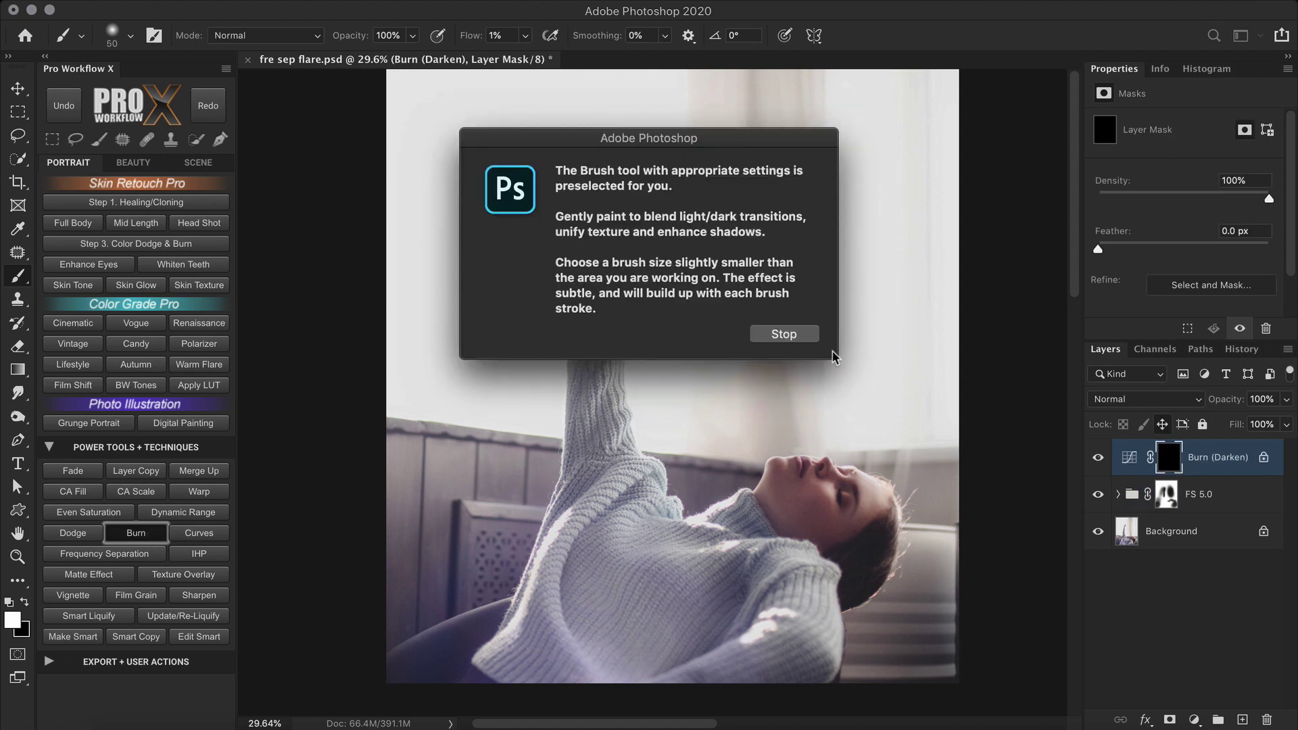
left_click(800, 336)
left_click_drag(710, 595, 617, 618)
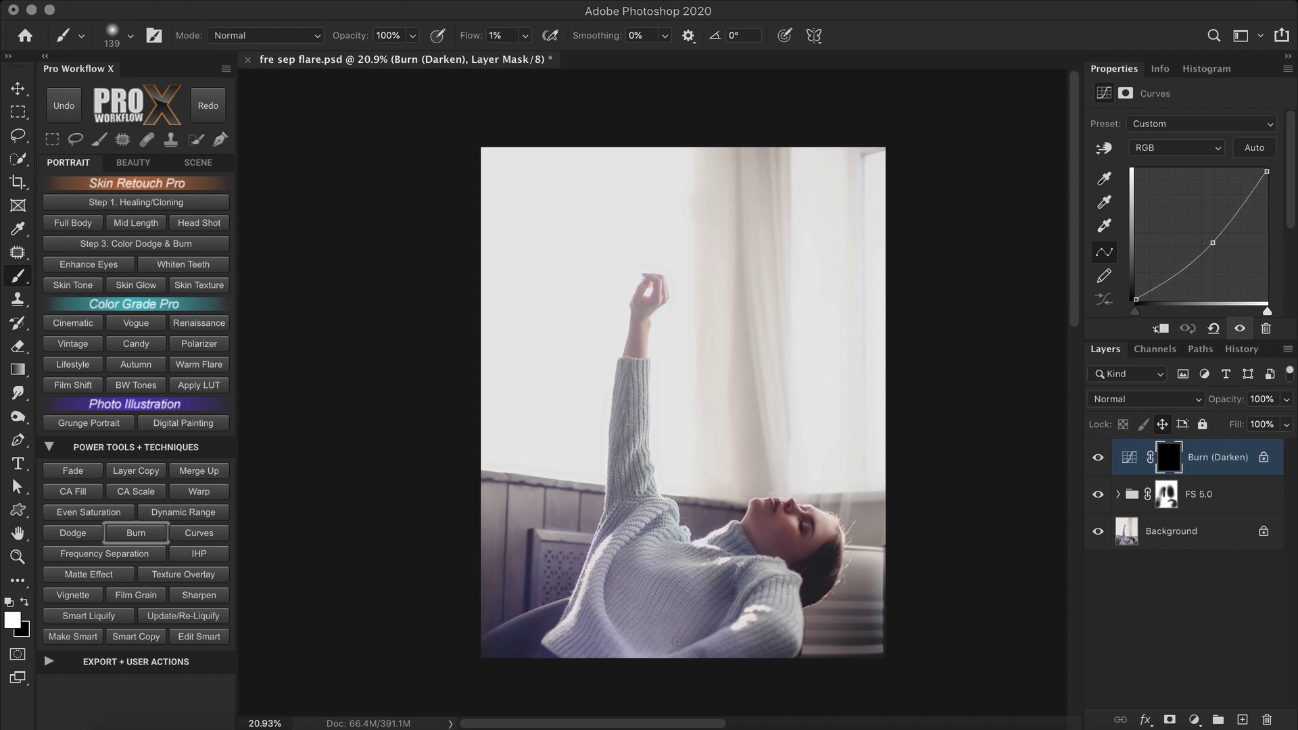
left_click(98, 473)
left_click_drag(986, 117, 925, 119)
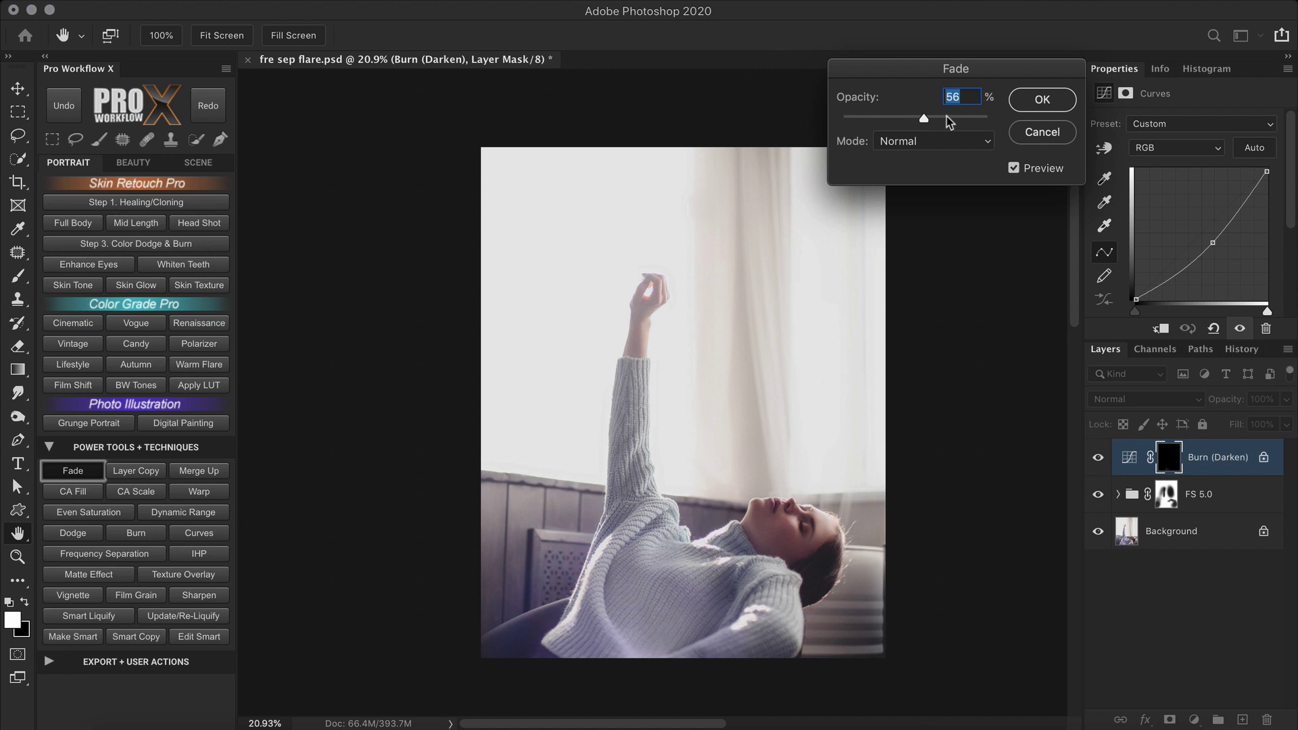
left_click(1023, 101)
Burn the lower part of the sweater again with a brush size of 322 and fade that stroke
left_click_drag(628, 622, 649, 621)
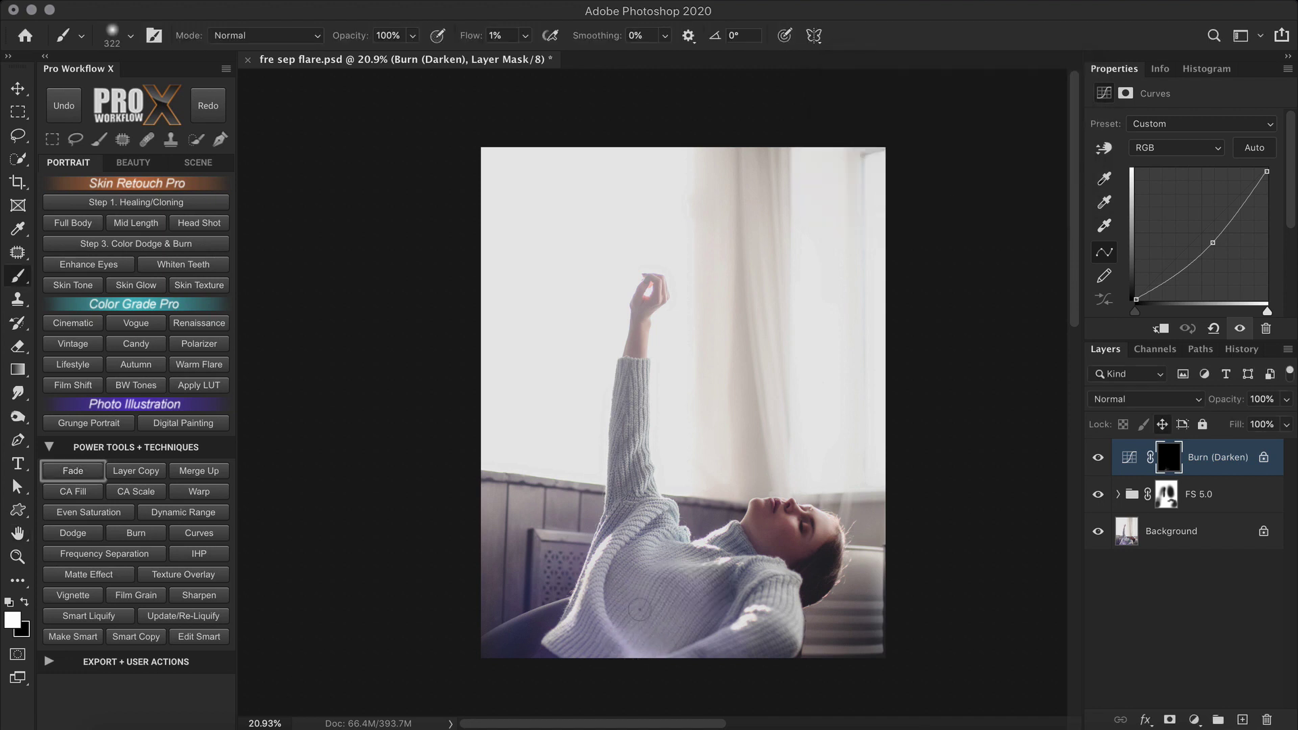
left_click_drag(992, 119, 939, 119)
left_click(1038, 100)
Compare the sweater before and after the full correction and the Burn (Darken) layer, and review the layers inside FS 5.0
left_click(1097, 531, "alt")
left_click(1099, 532, "alt")
left_click(1098, 457)
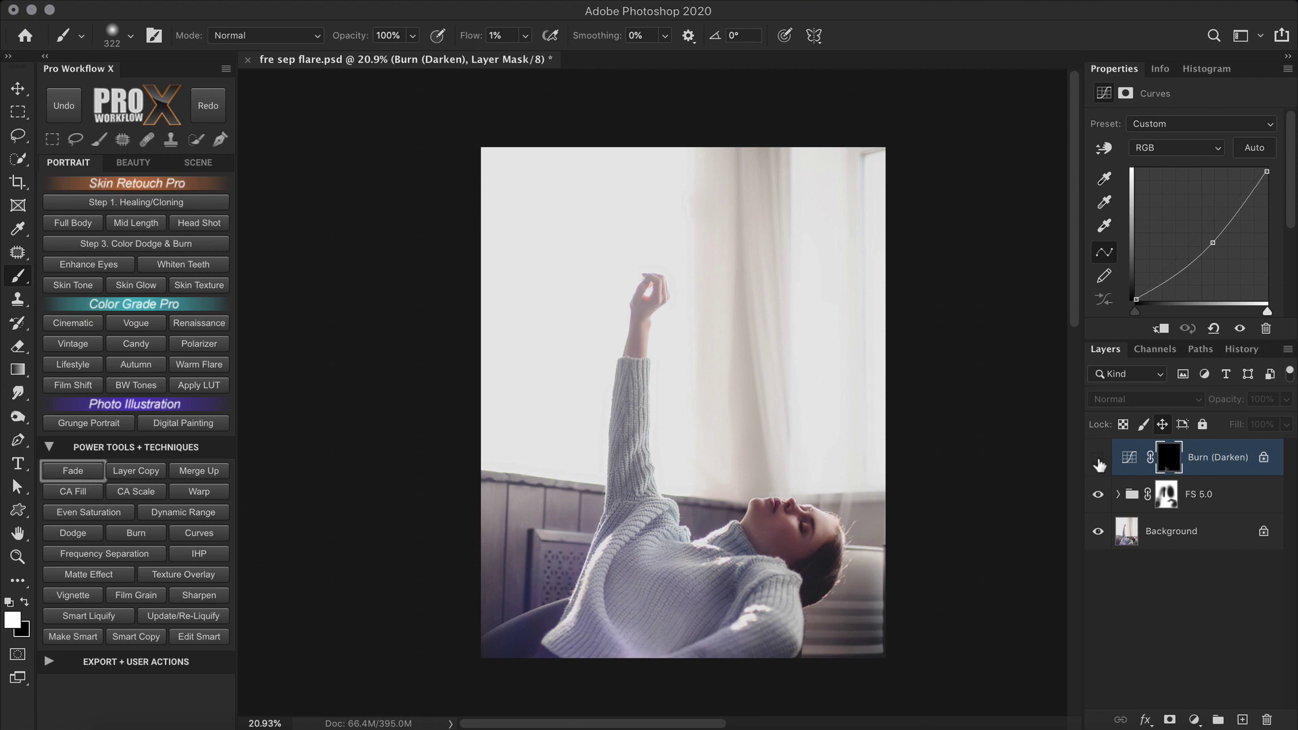
left_click(1098, 459)
left_click_drag(671, 635, 748, 620)
left_click(1097, 456)
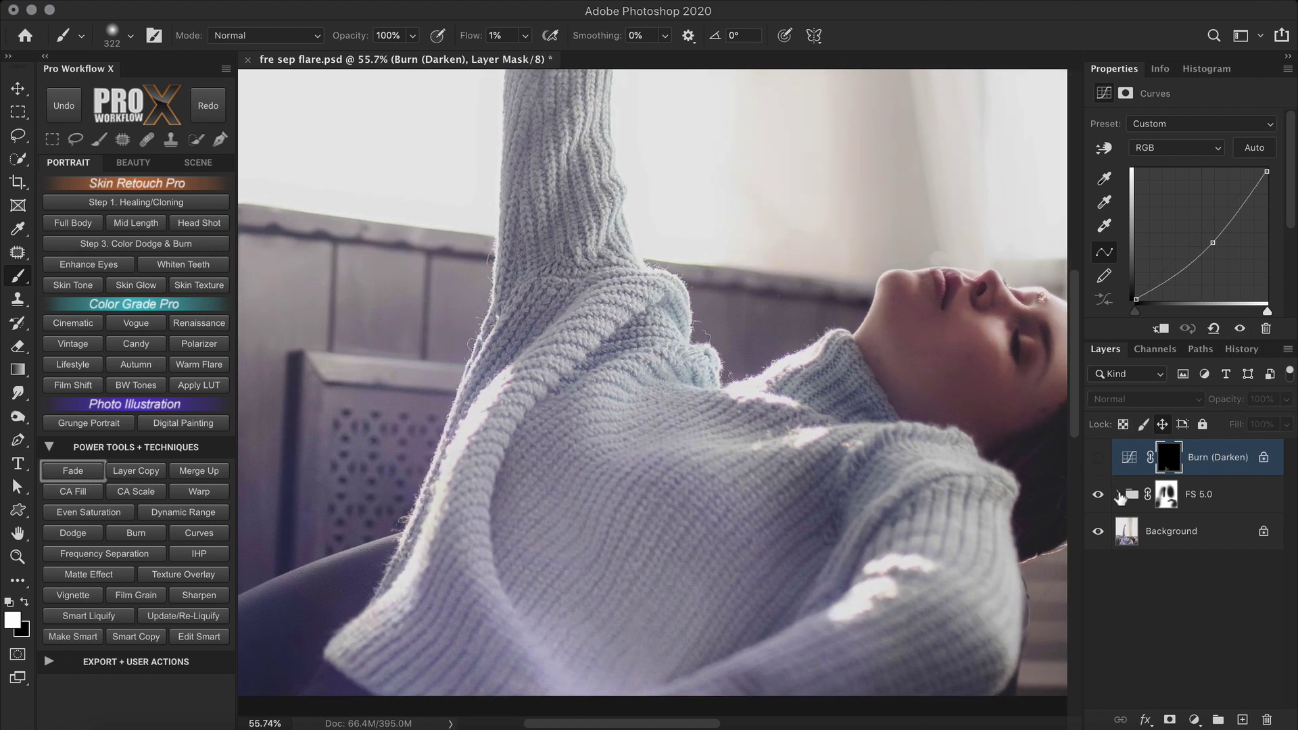
left_click(1118, 495)
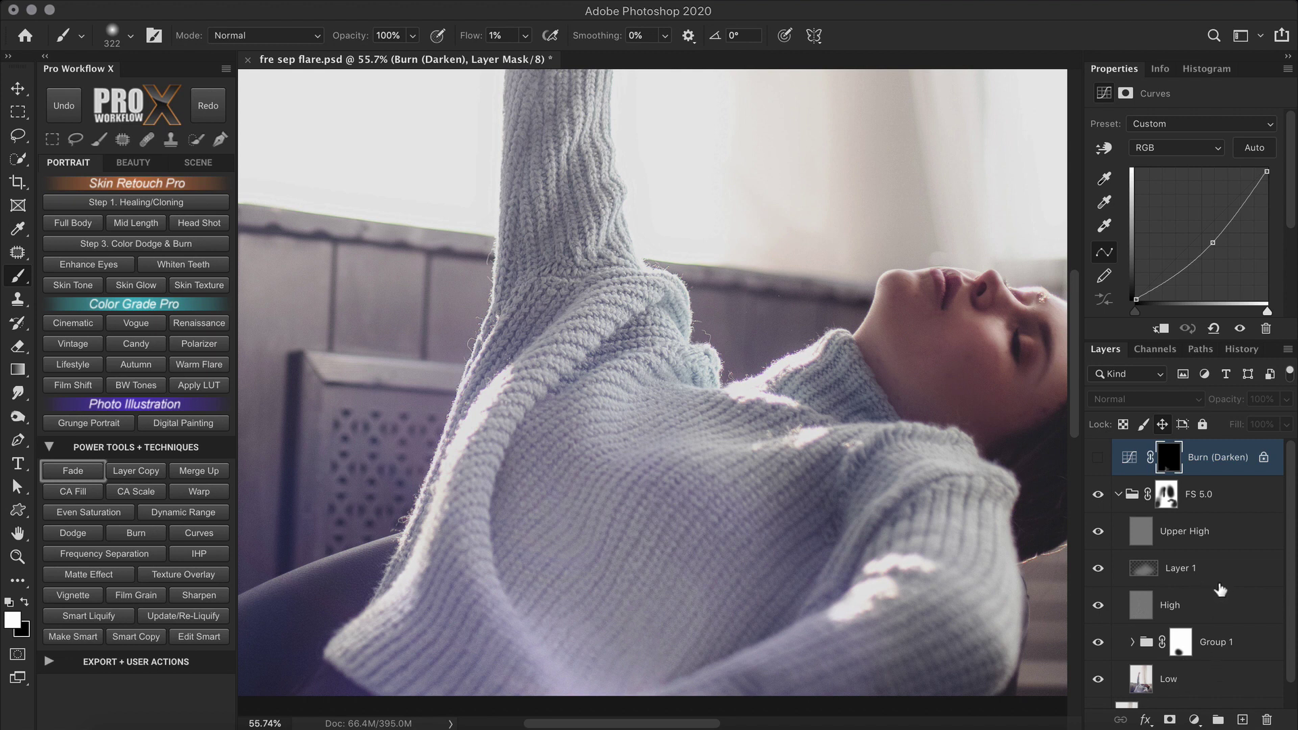
left_click(1118, 494)
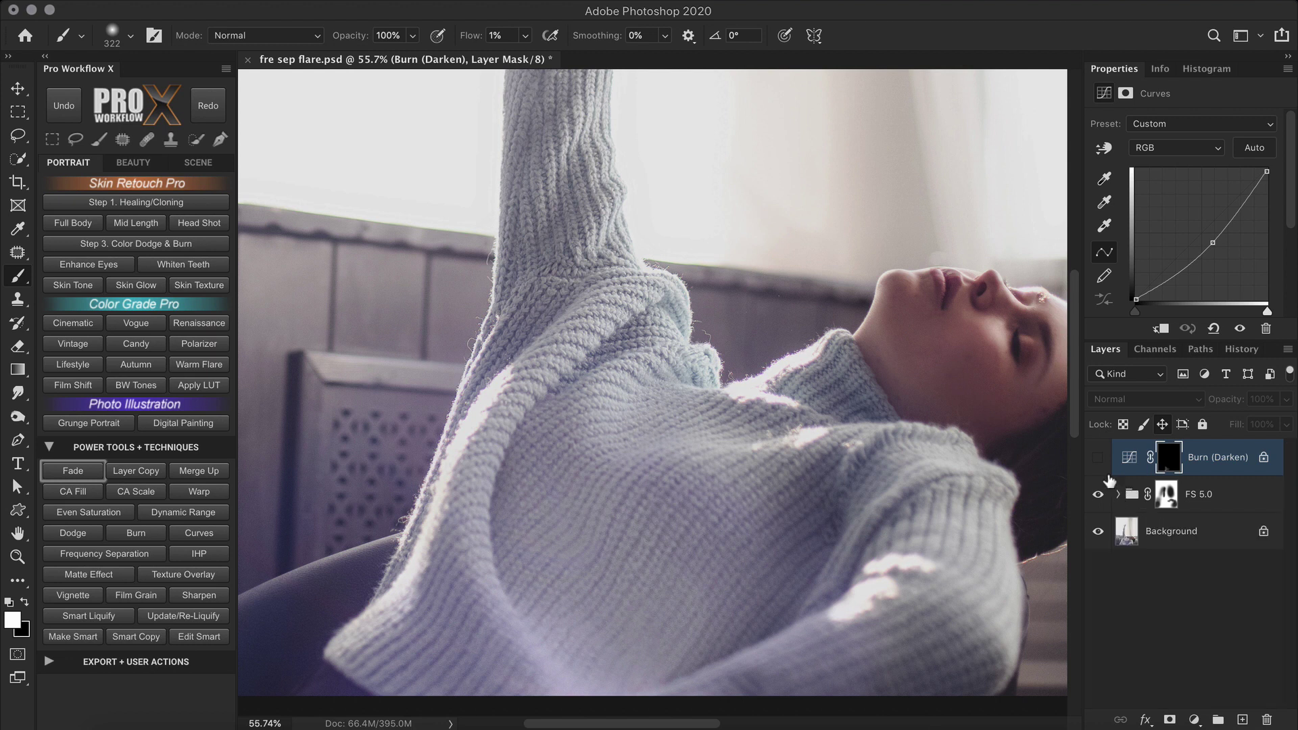
left_click(1098, 457)
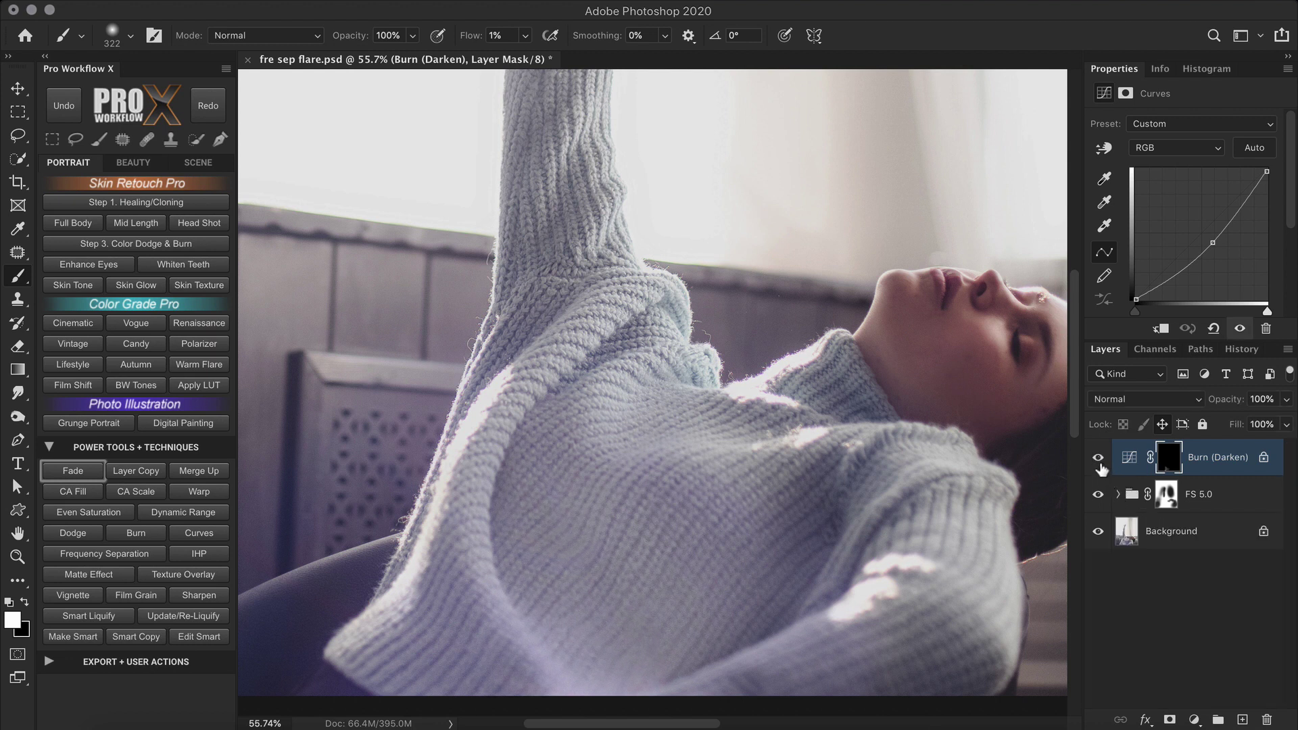
key("super+0")
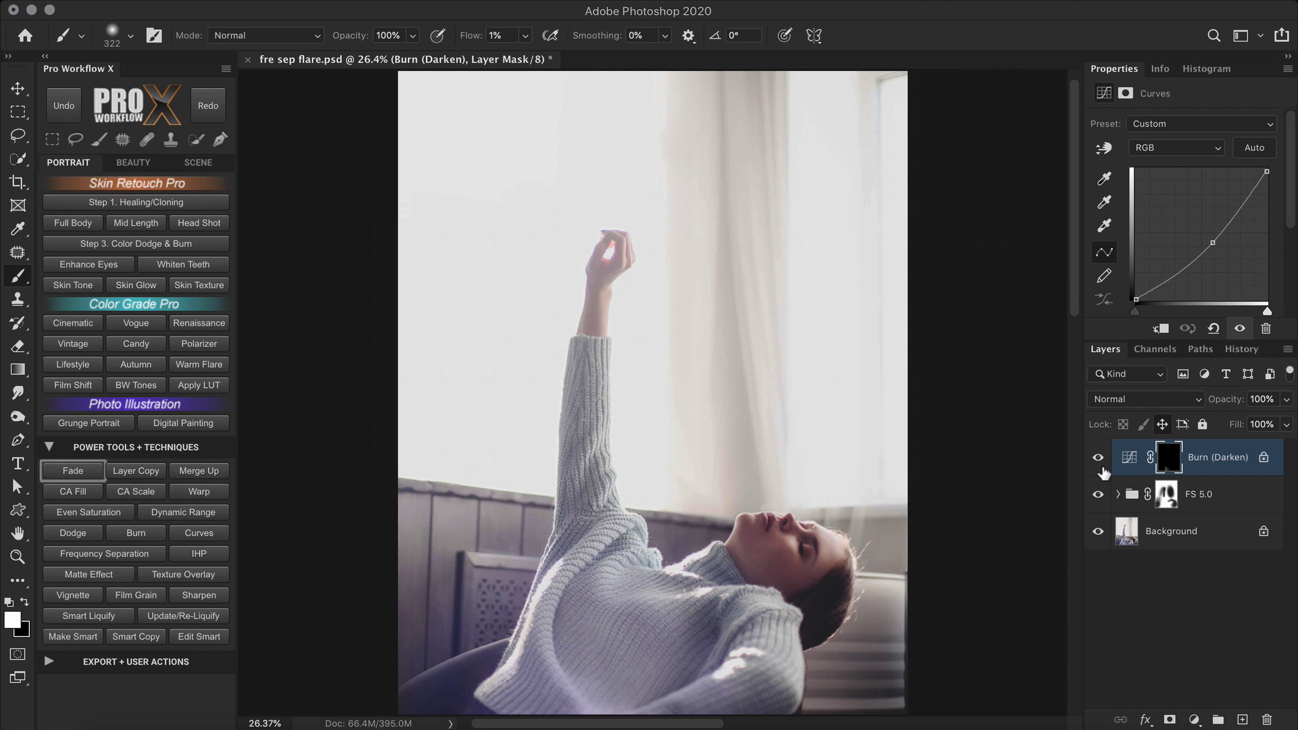